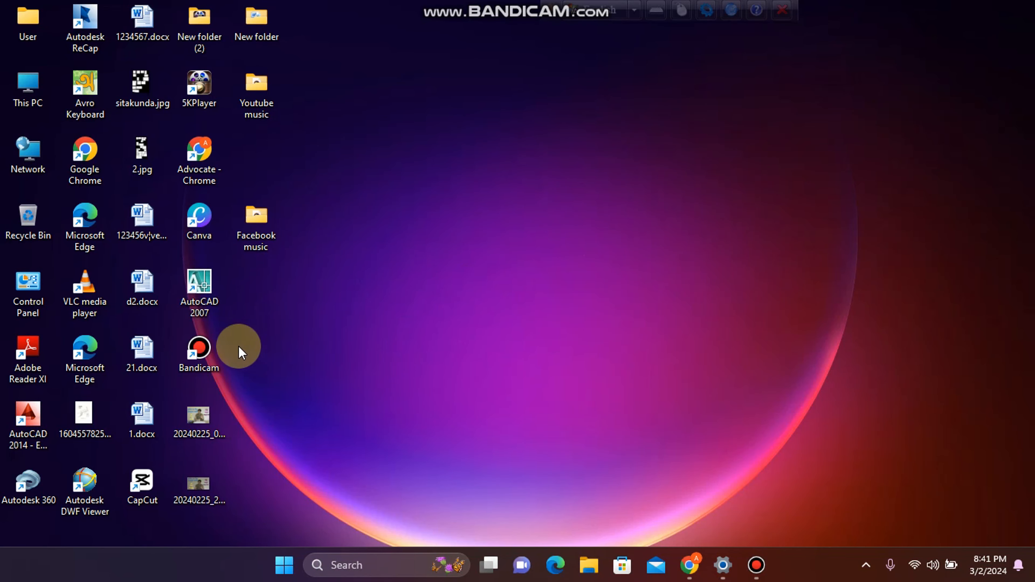
- Launch AutoCAD 2007 and set the drawing's length units to Architectural with a precision of 0'-0"
click(445, 339)
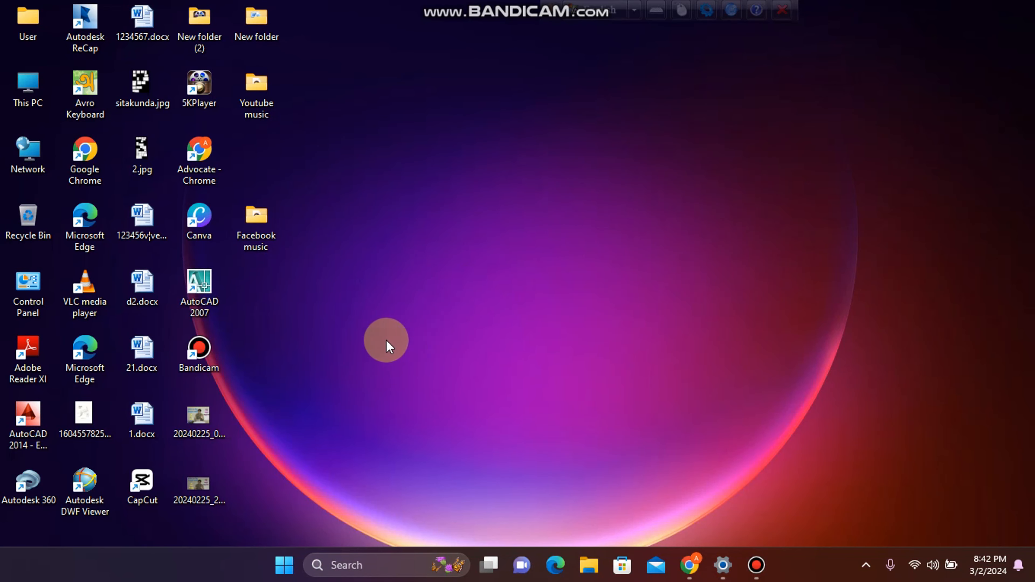
double_click(206, 292)
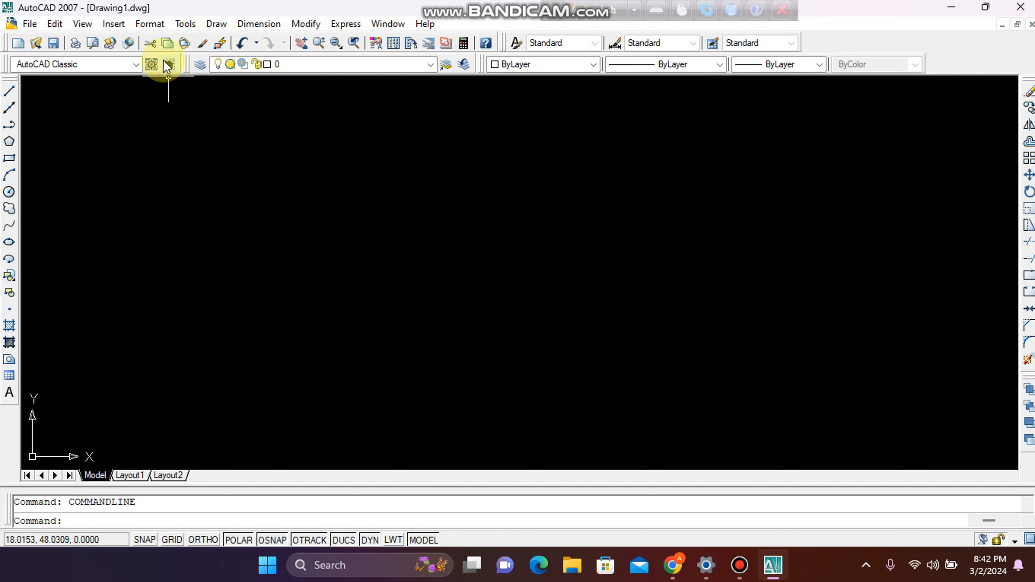
click(151, 23)
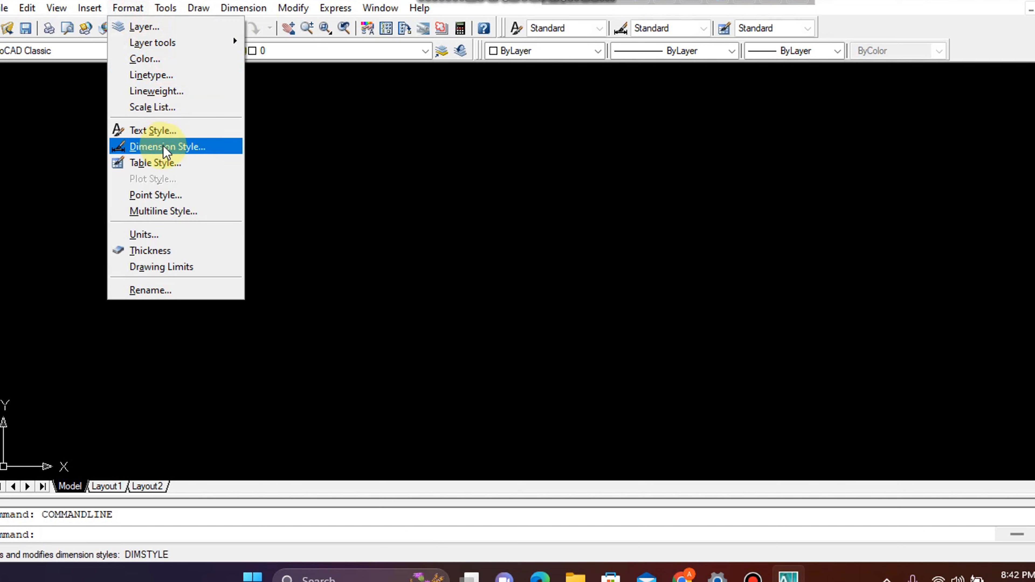
click(168, 235)
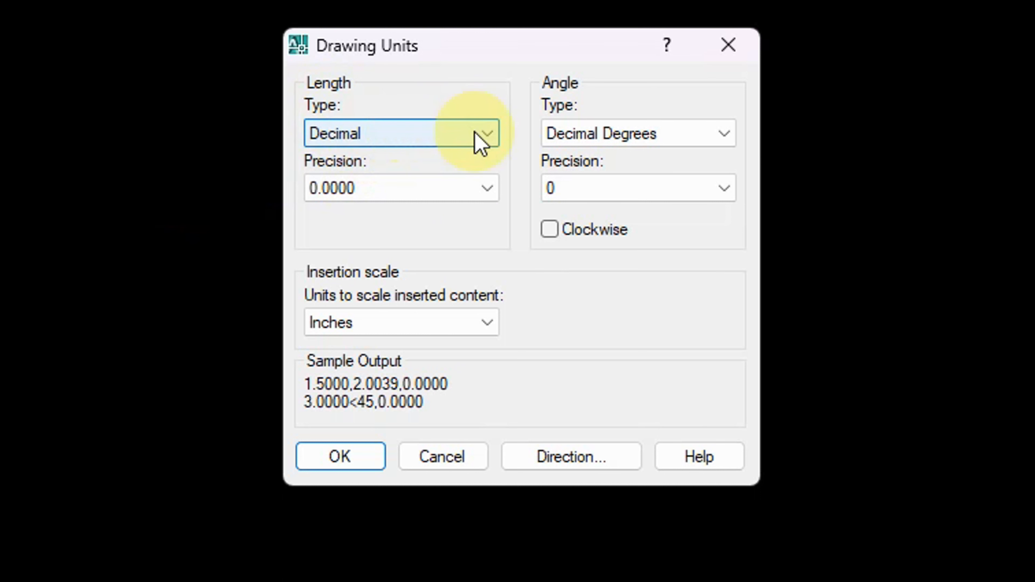
click(481, 139)
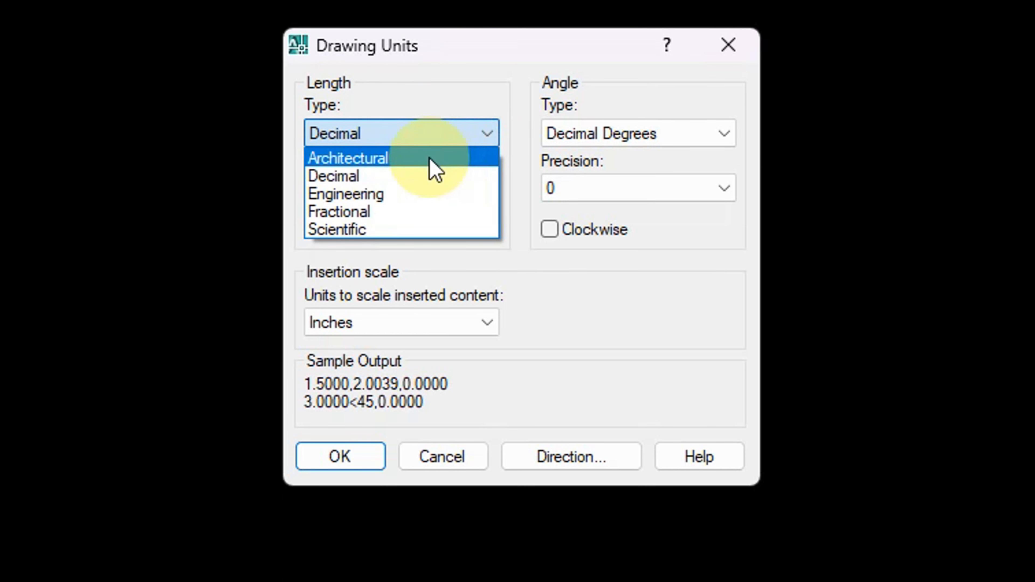
click(429, 159)
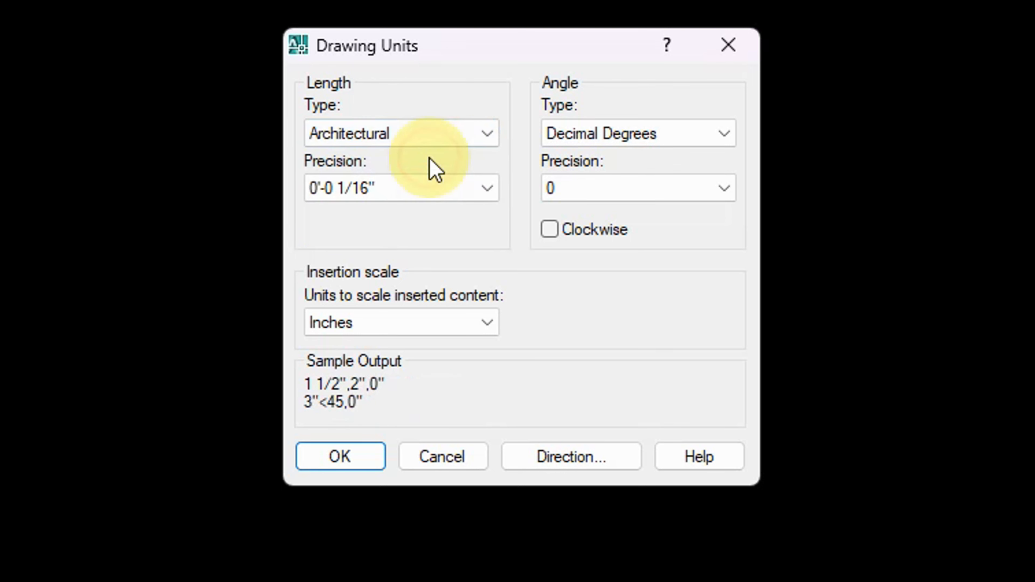
click(446, 194)
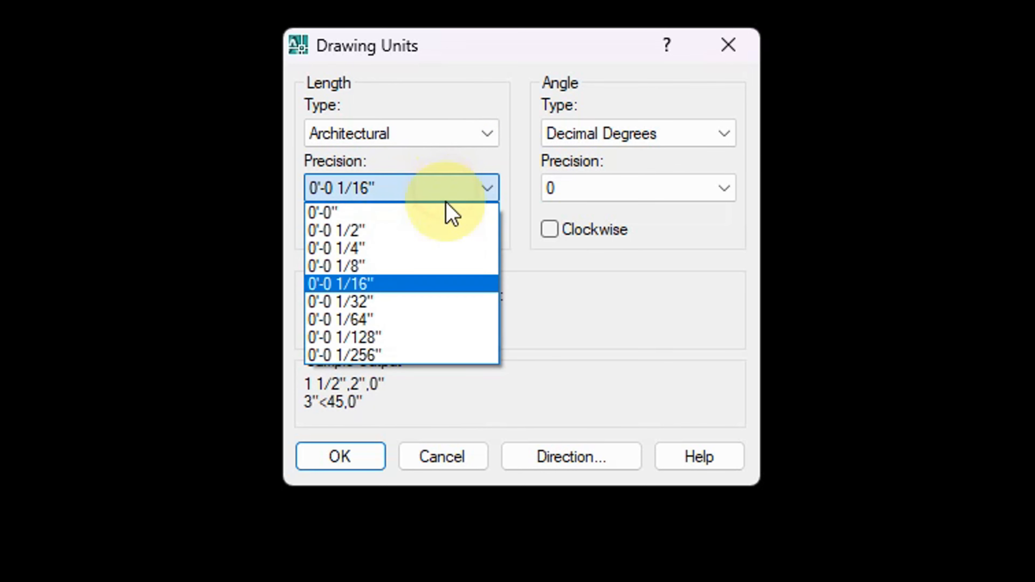
click(415, 213)
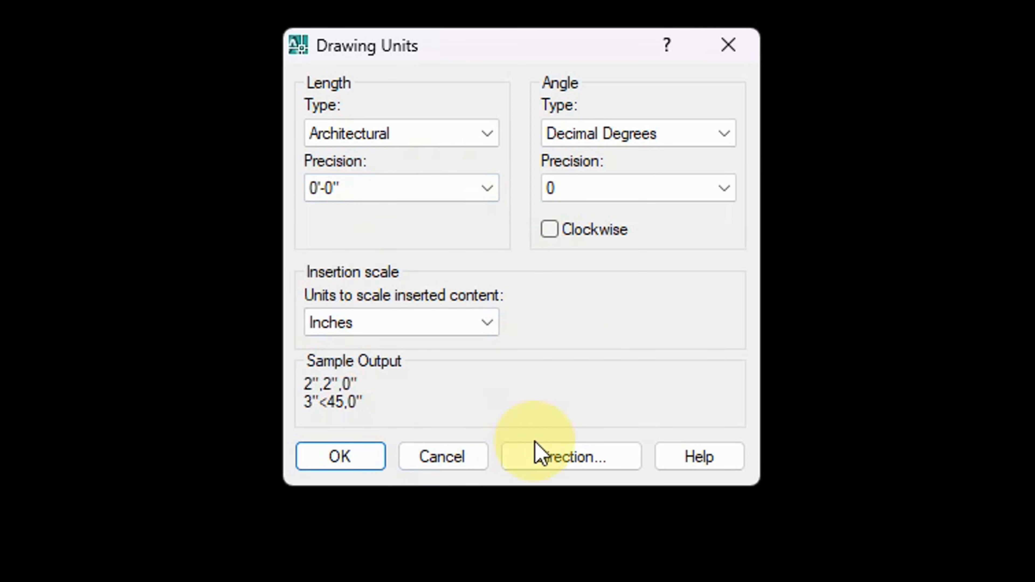
click(377, 456)
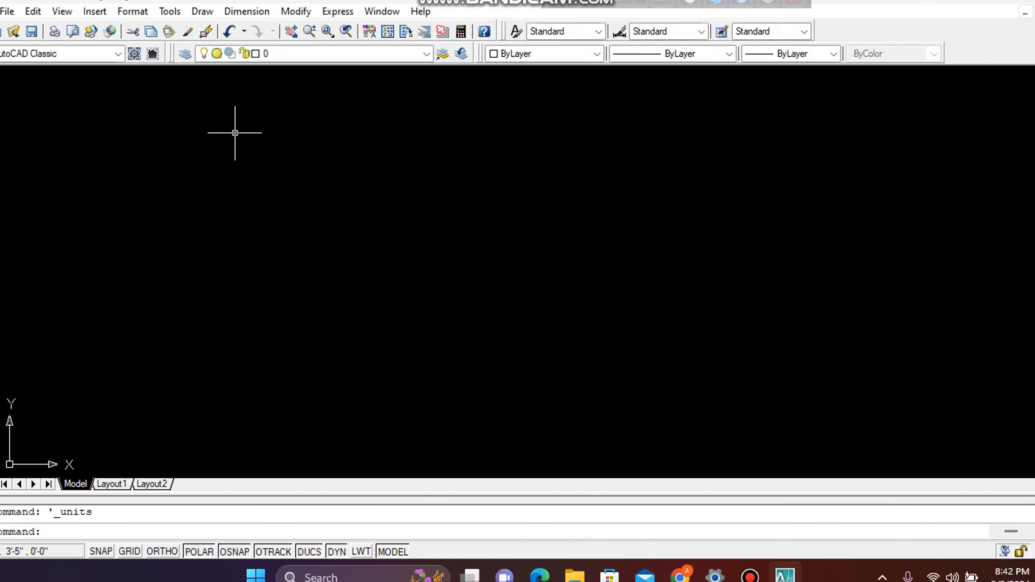
- Modify the Standard dimension style's primary linear units to Architectural format with a precision of 0'-0"
click(130, 12)
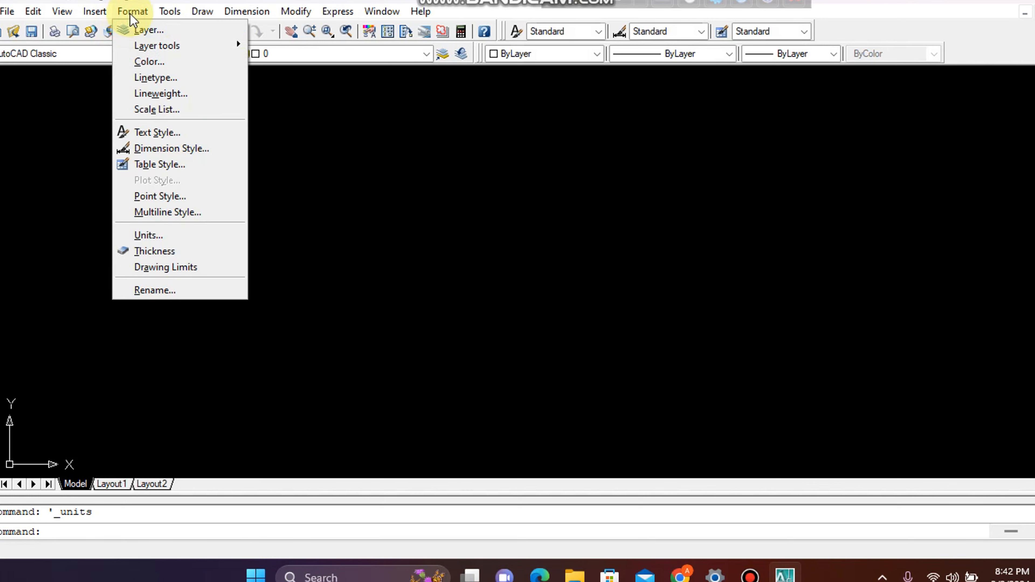
click(203, 150)
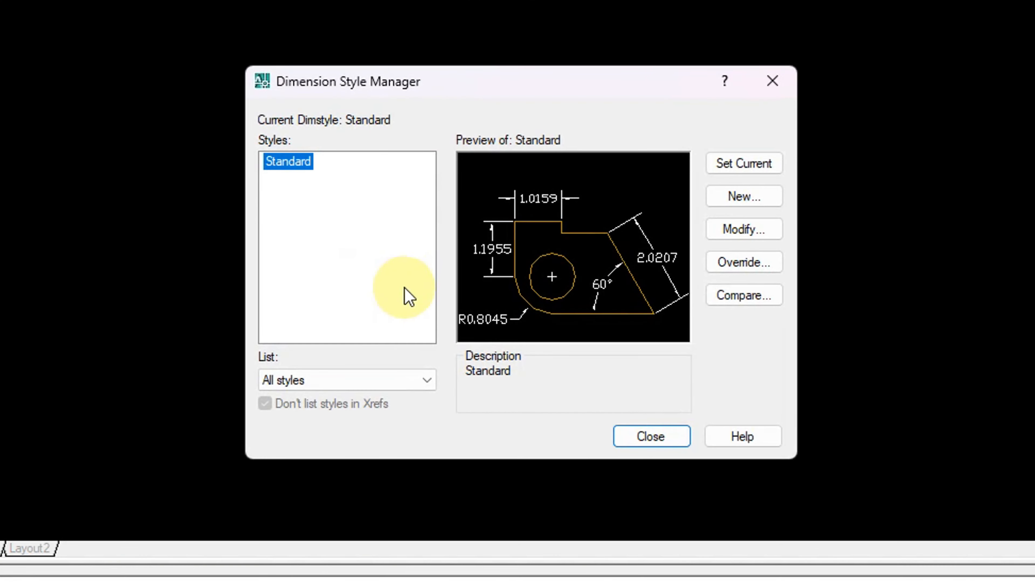
click(758, 235)
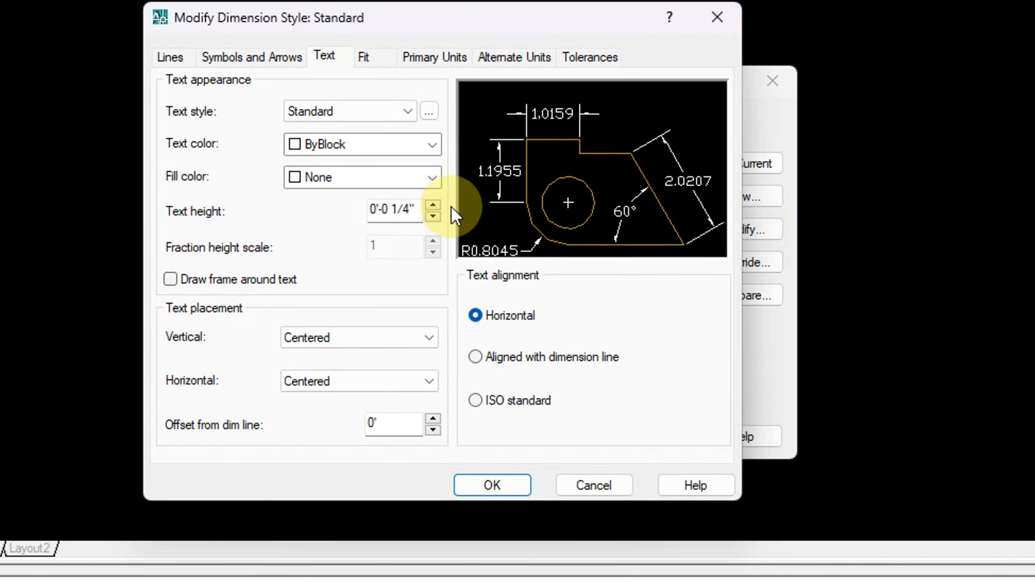
click(442, 61)
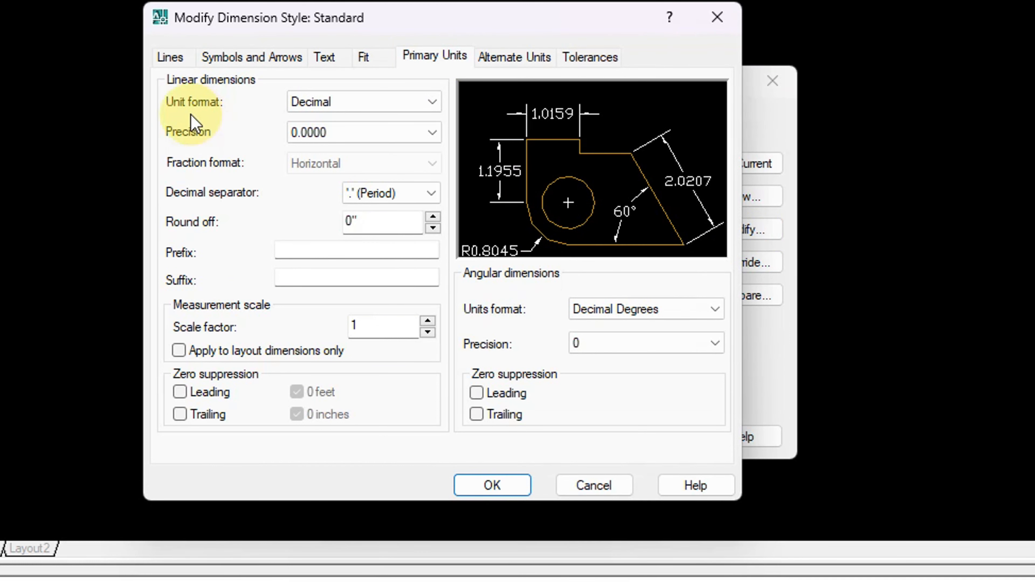
click(404, 102)
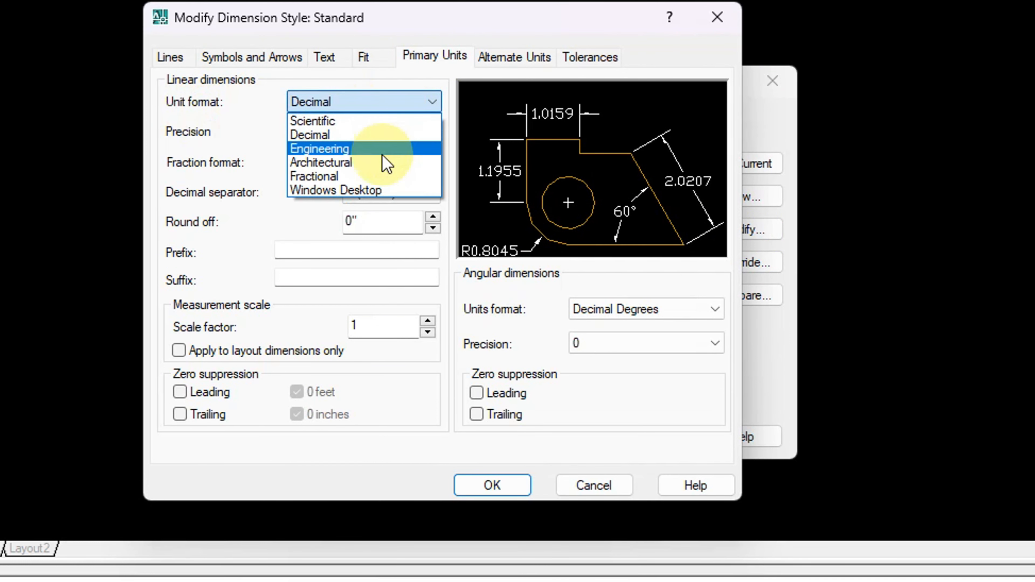
click(376, 164)
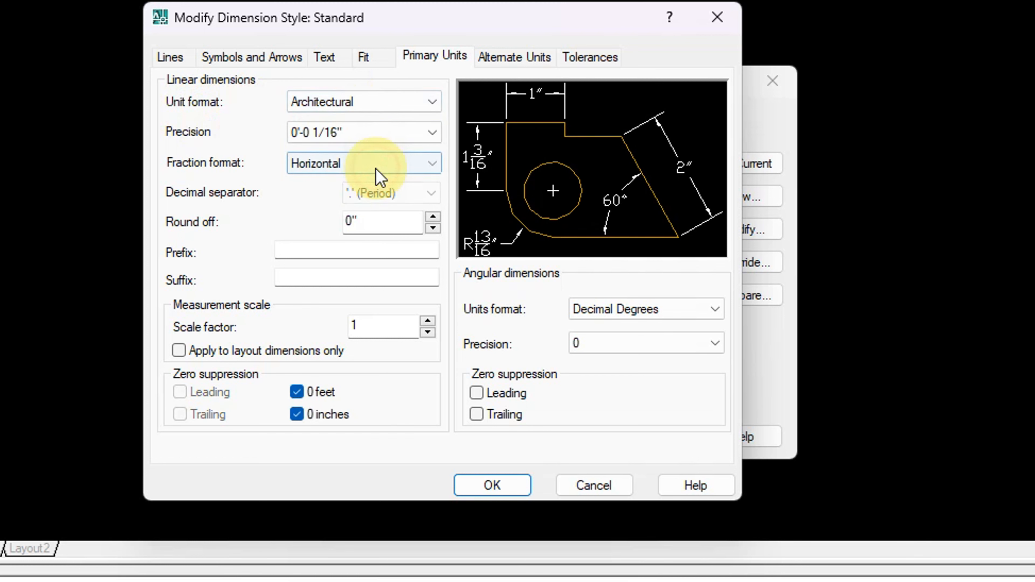
click(316, 126)
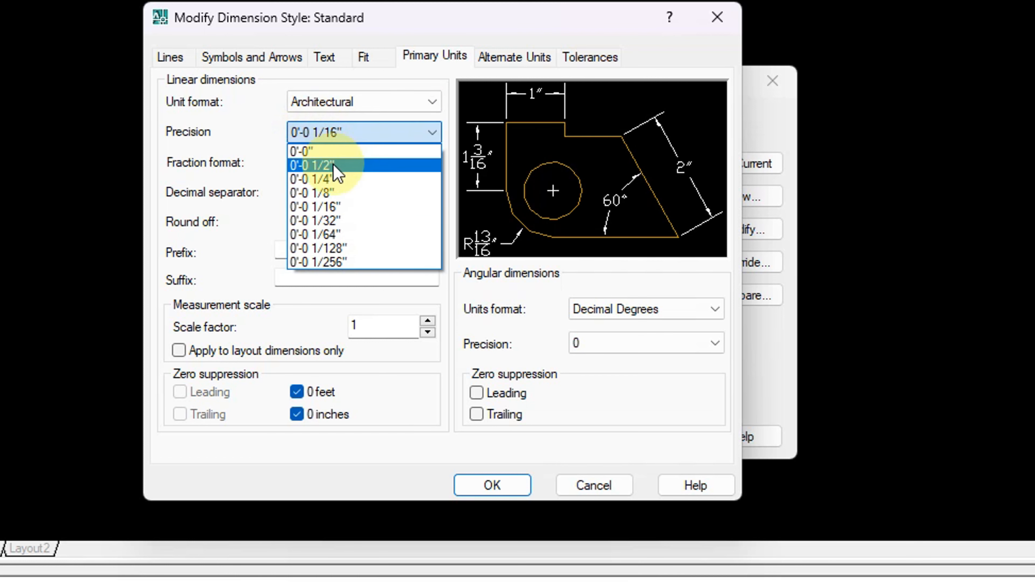
click(336, 152)
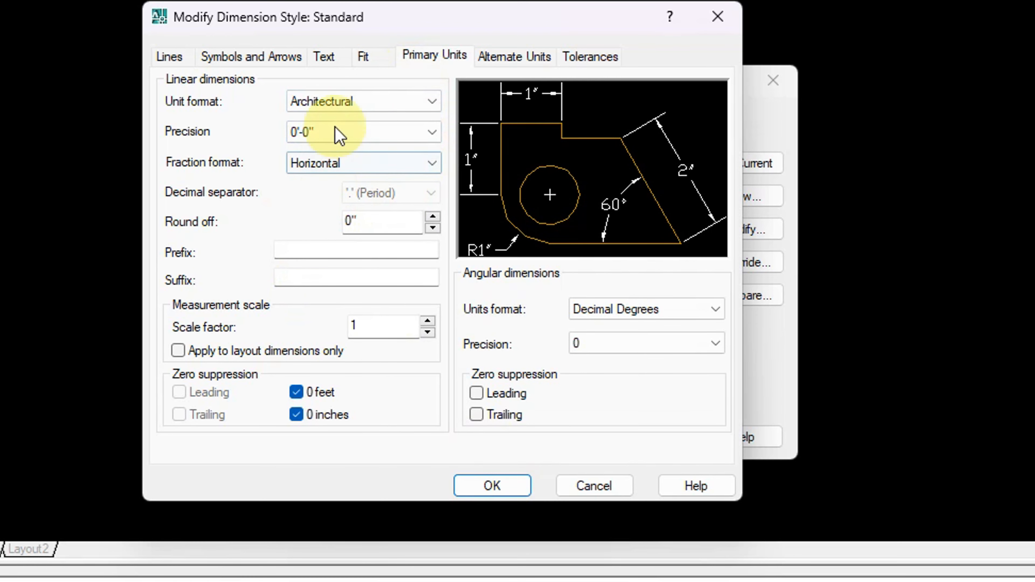
- Set the Standard dimension style's text to 5' height, Blue color and ISO standard alignment, and save the style
click(331, 60)
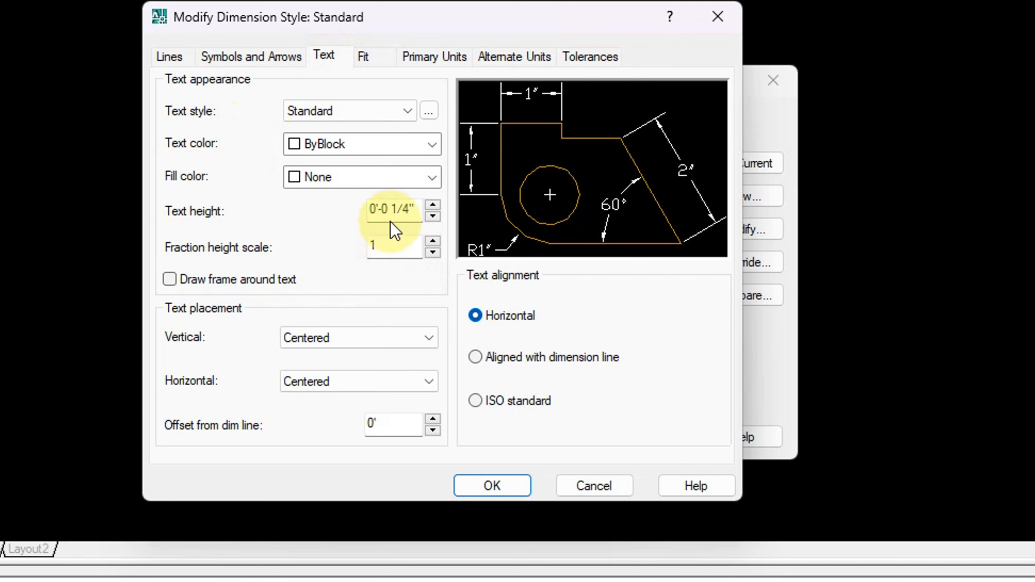
drag(412, 210, 371, 216)
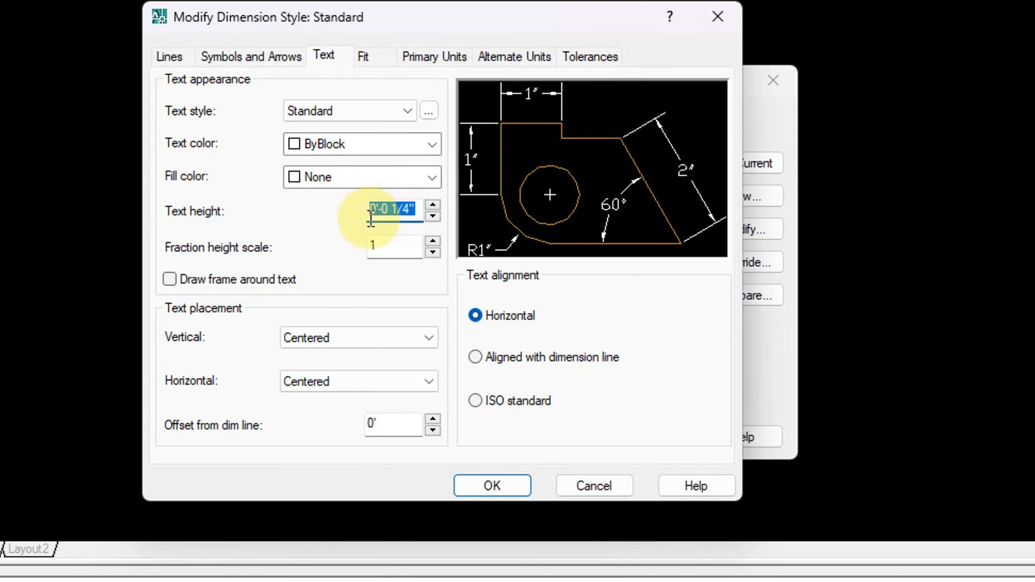
text(5)
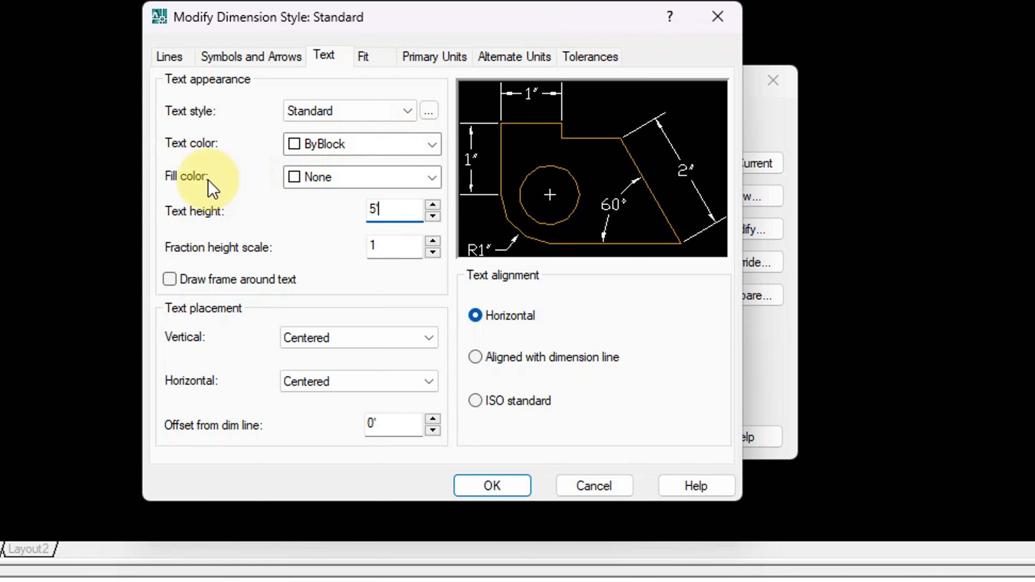
click(424, 147)
click(351, 267)
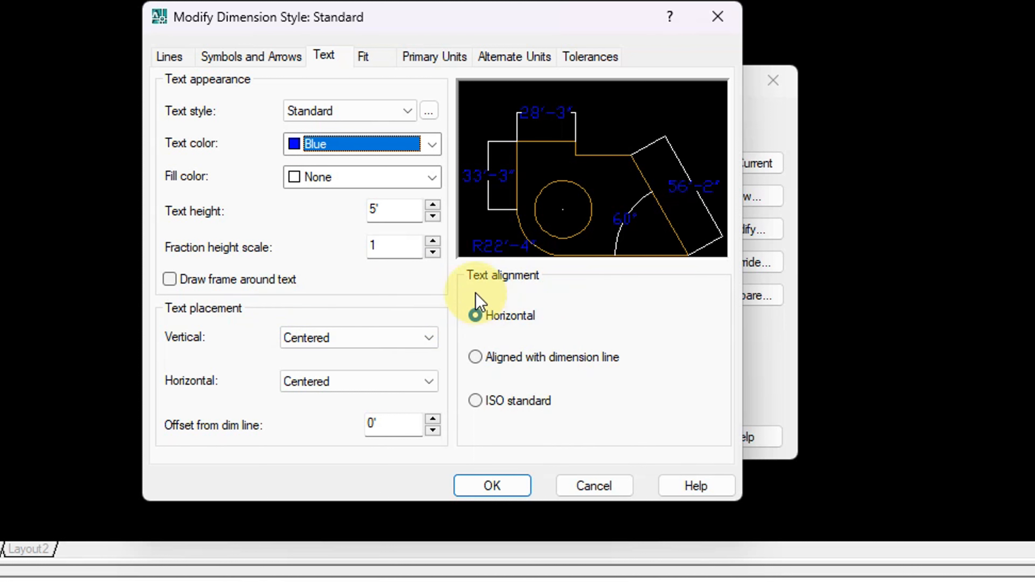
click(473, 403)
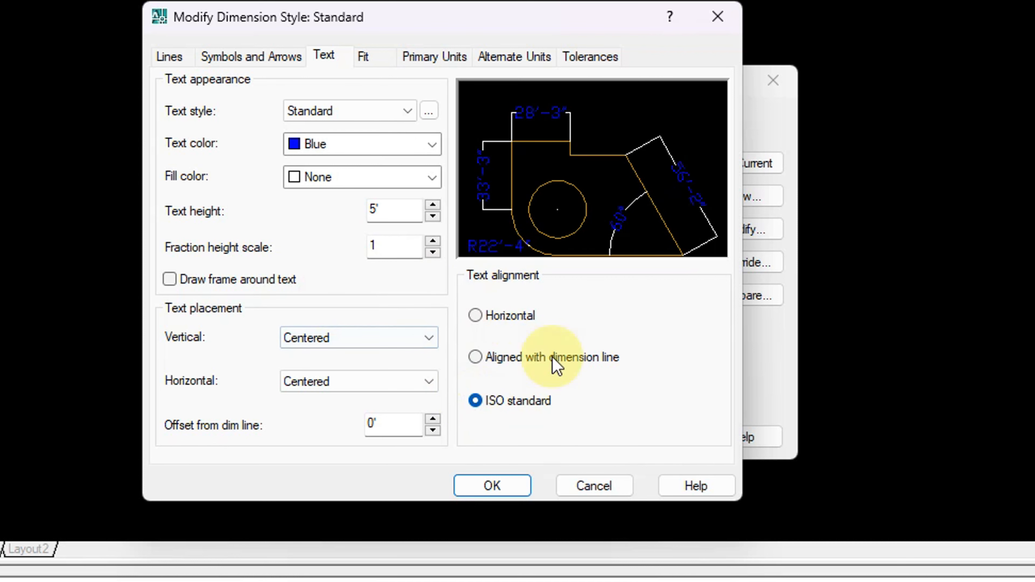
click(505, 487)
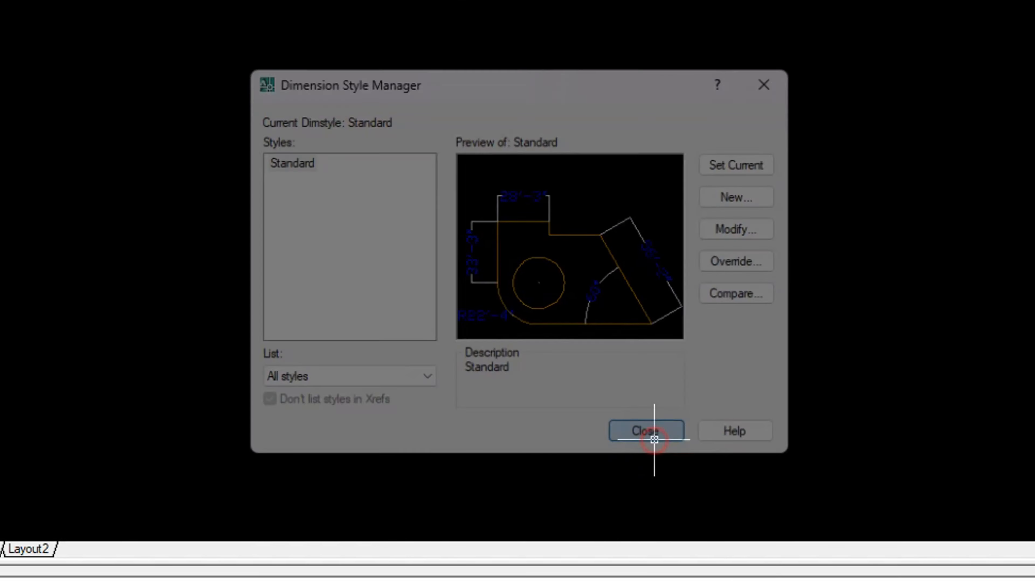
click(652, 437)
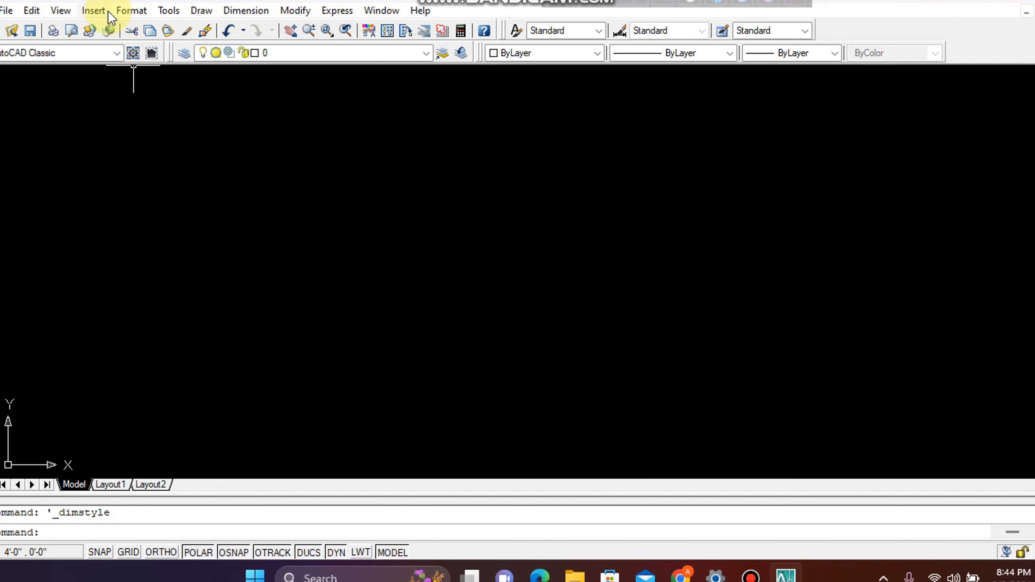
- Change the Standard text style's font to SutonnyMJ and apply it
click(136, 12)
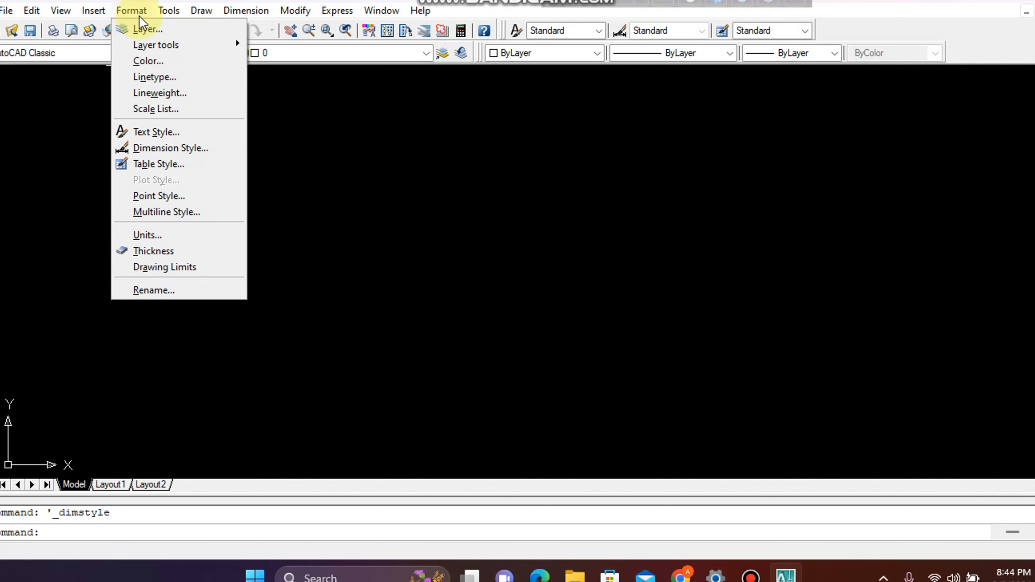
click(194, 133)
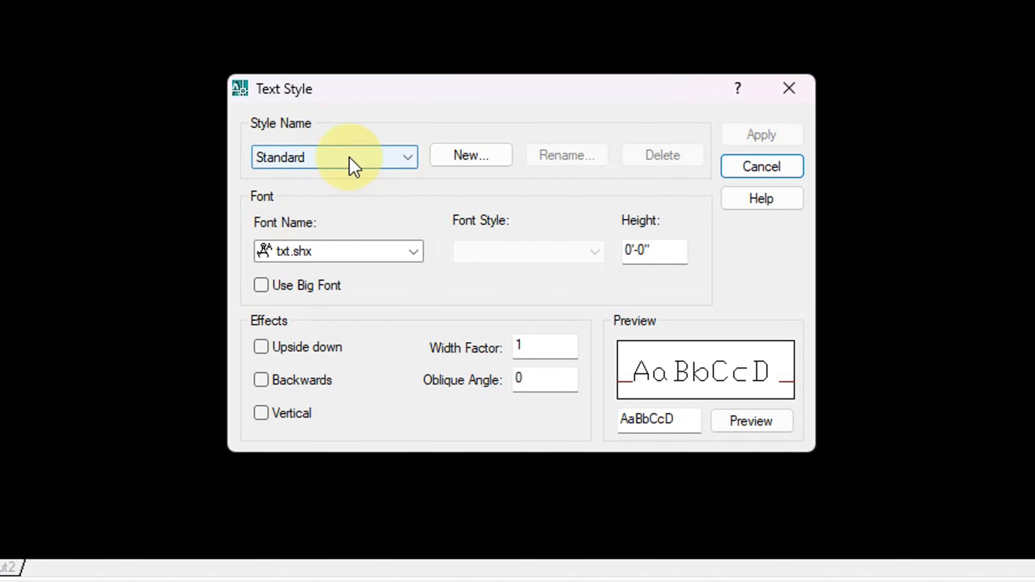
click(411, 250)
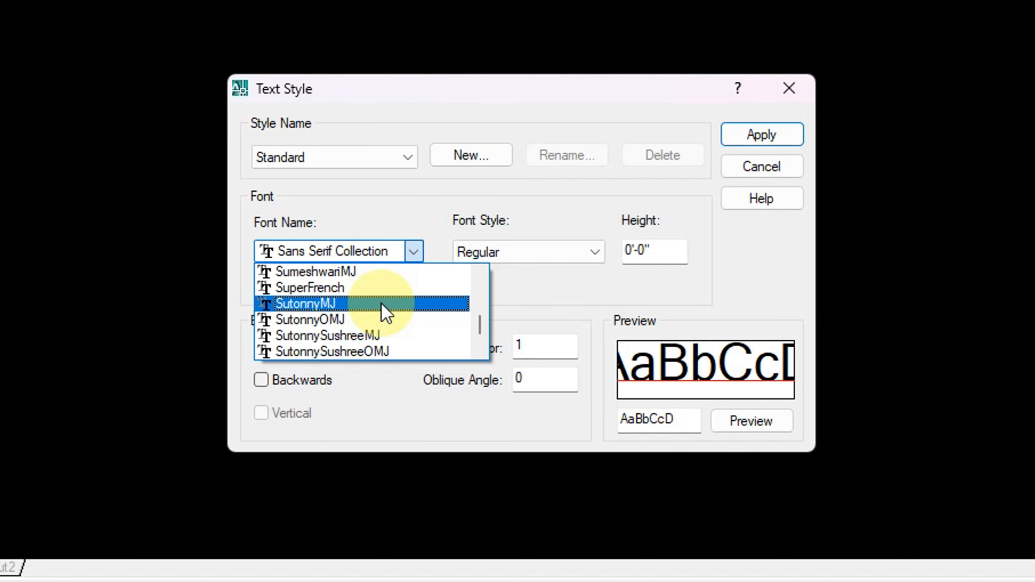
click(331, 306)
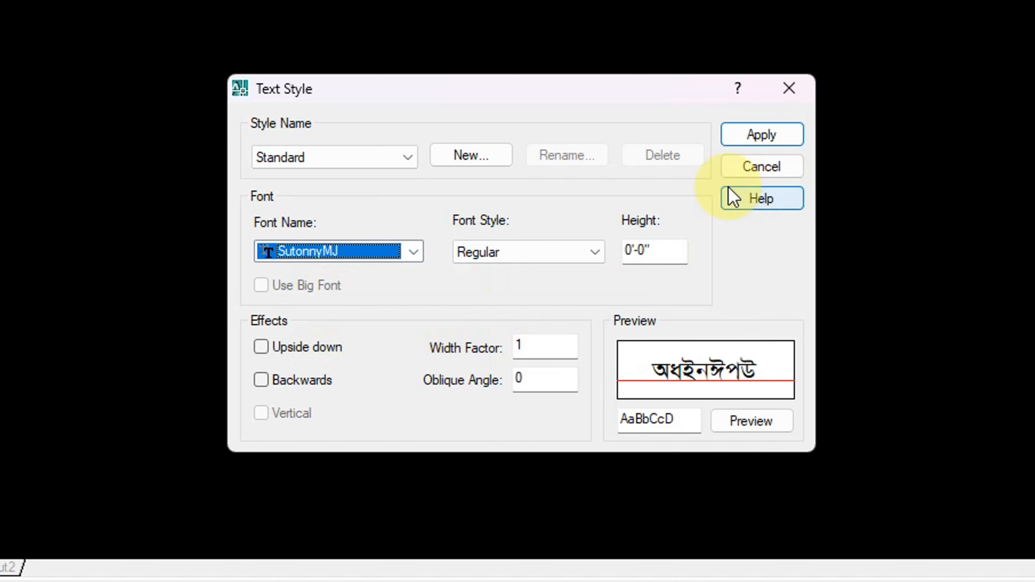
click(762, 136)
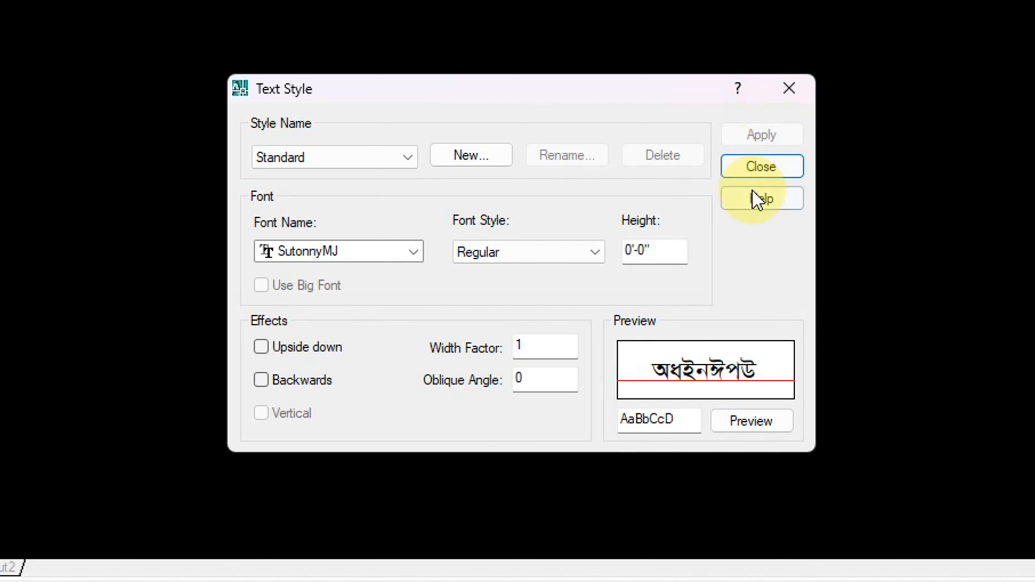
click(745, 166)
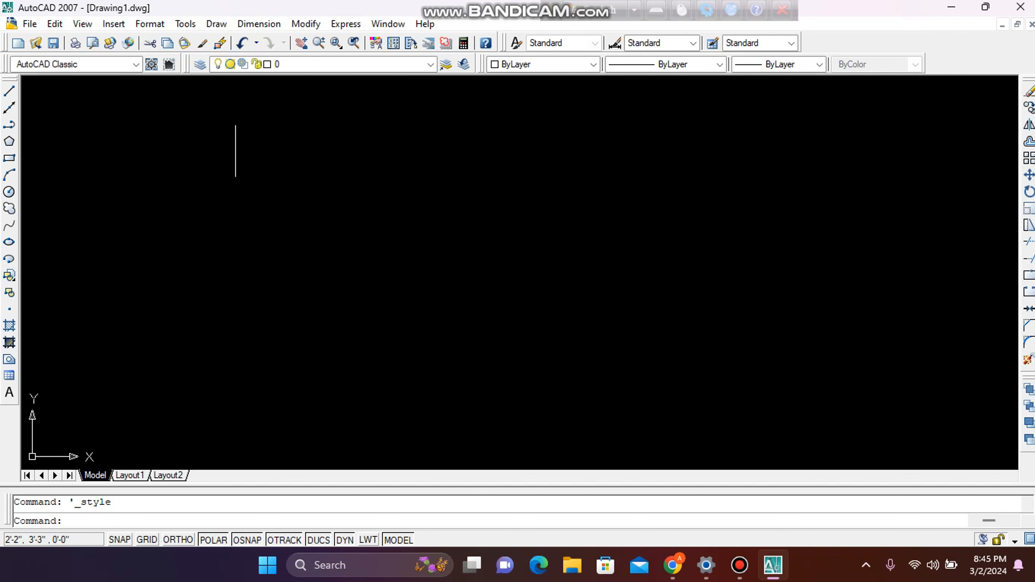
click(111, 24)
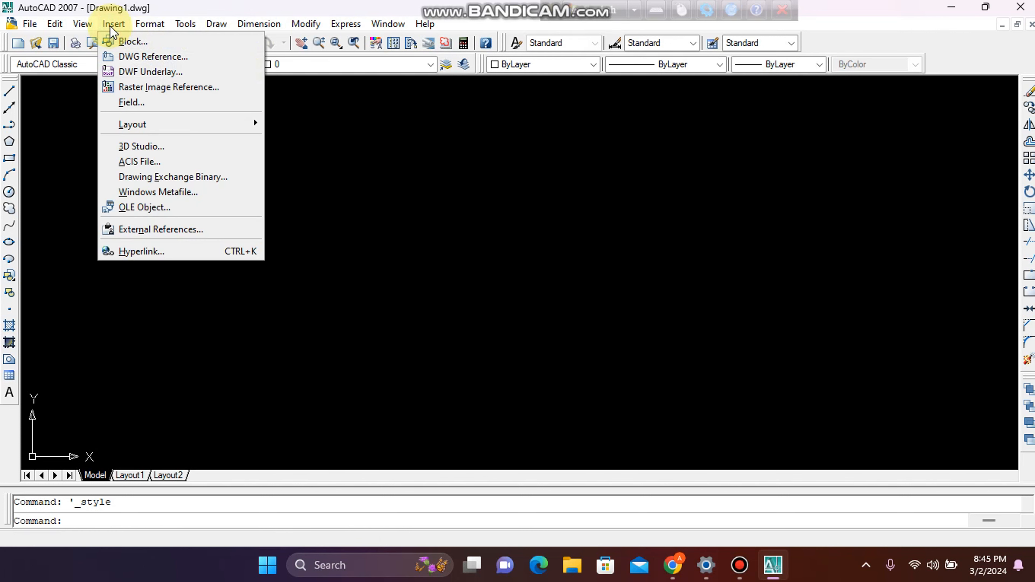
click(204, 88)
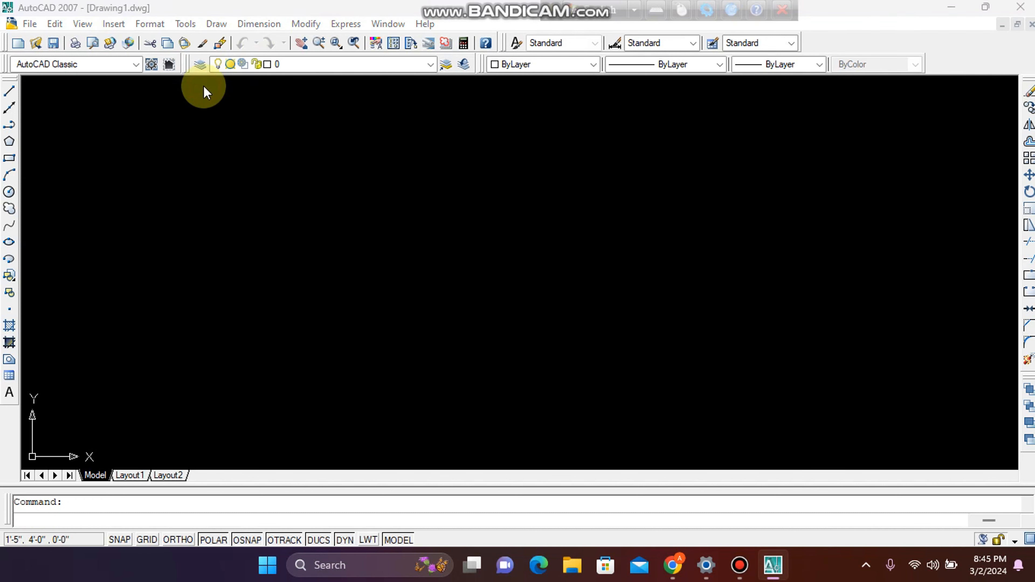
scroll(355, 261, down, 4)
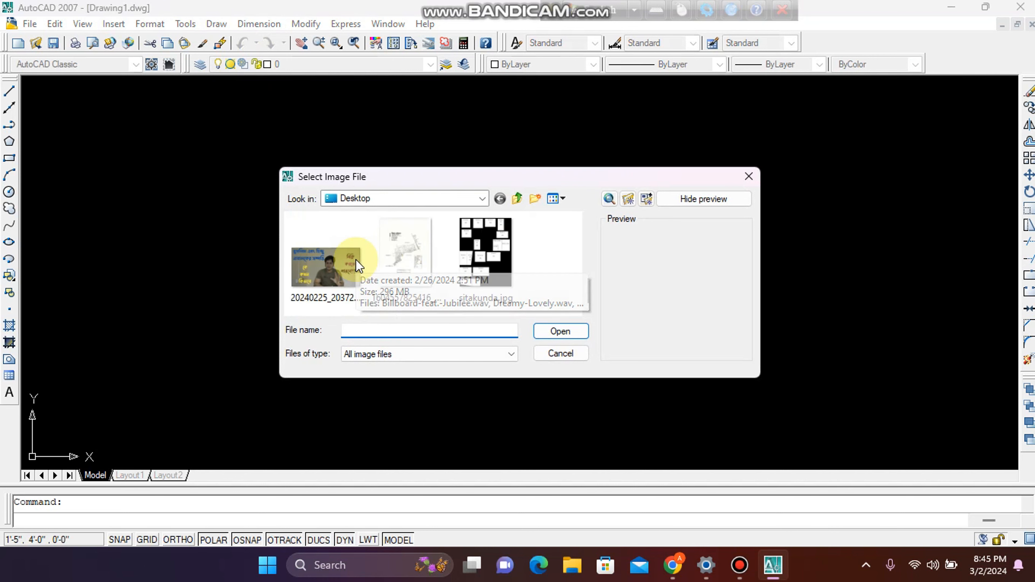
click(400, 244)
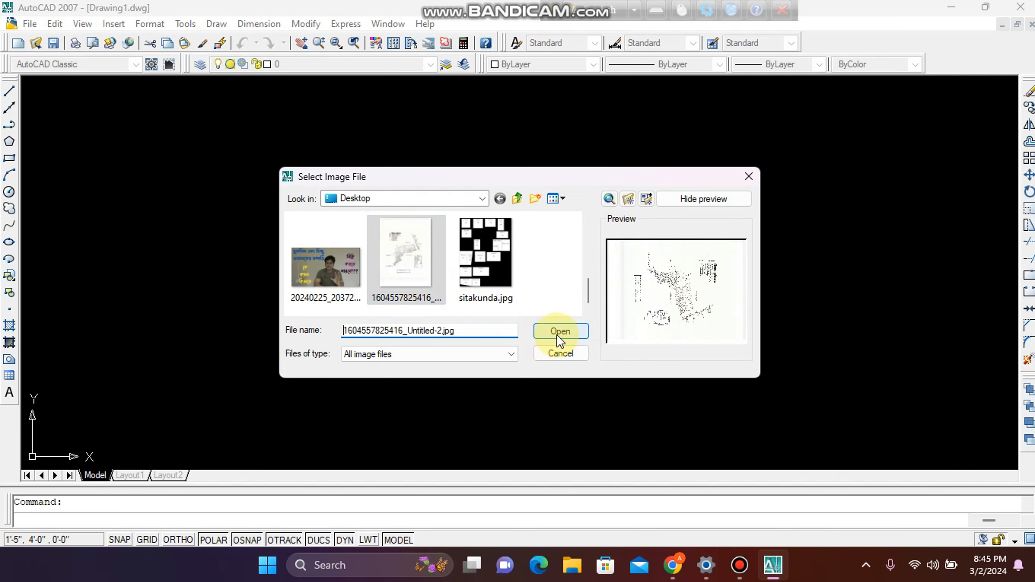
click(560, 333)
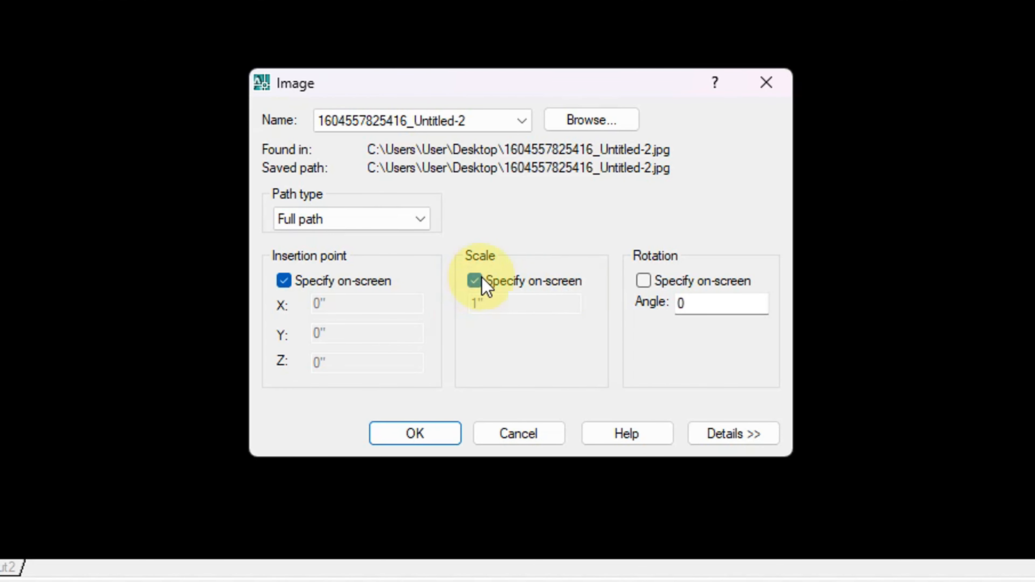
- Set the image's scale to 3960 instead of specifying it on-screen, and insert it near the drawing origin
click(481, 280)
drag(484, 303, 458, 303)
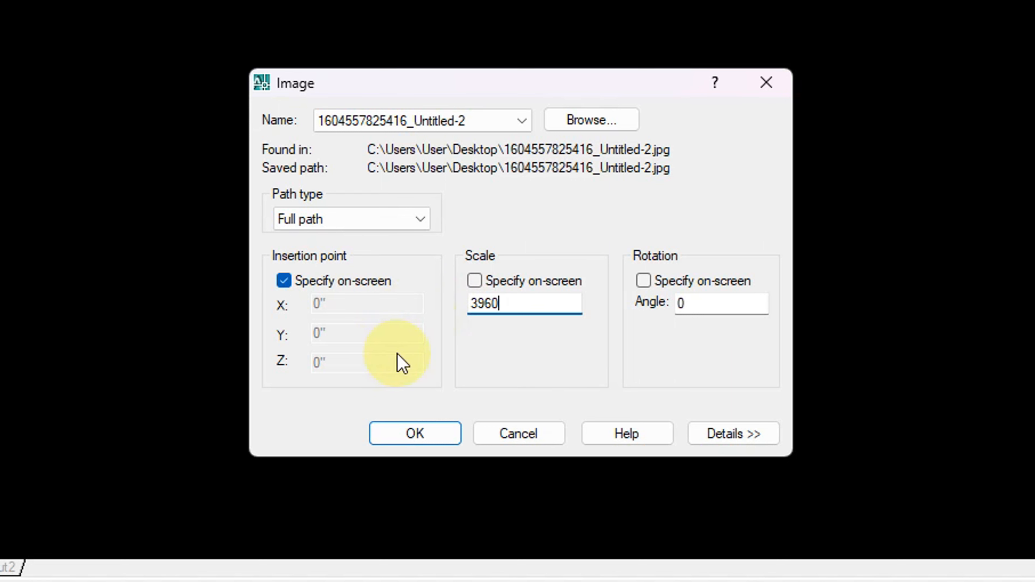
click(439, 435)
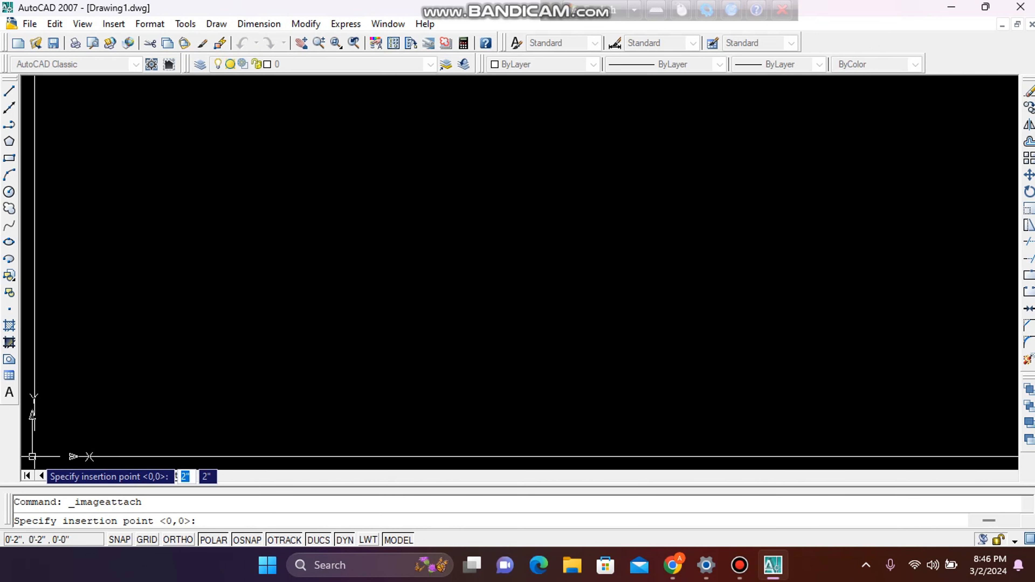
click(32, 457)
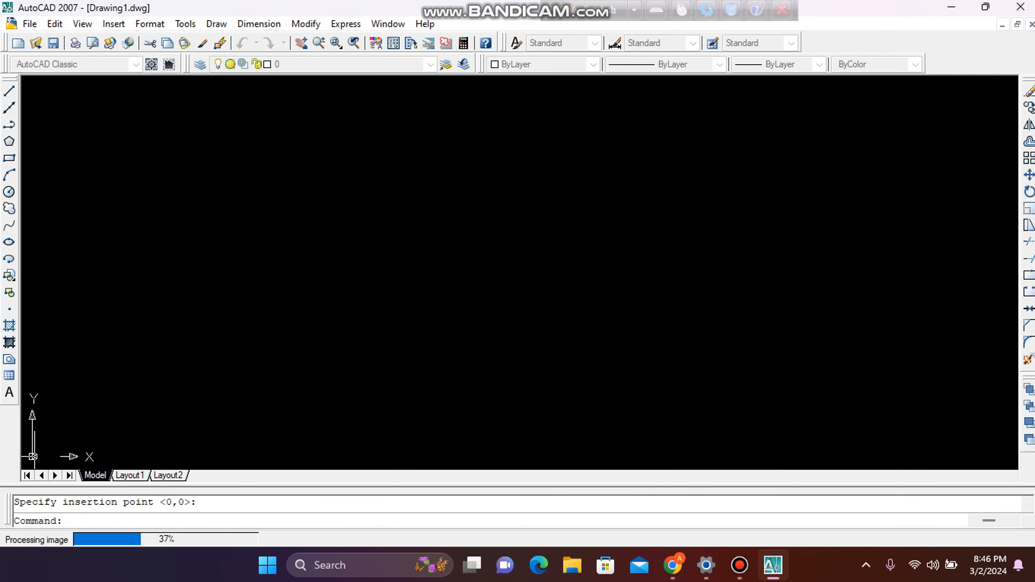
- Zoom to the entire drawing and examine the whole inserted map image
scroll(300, 388, down, 3)
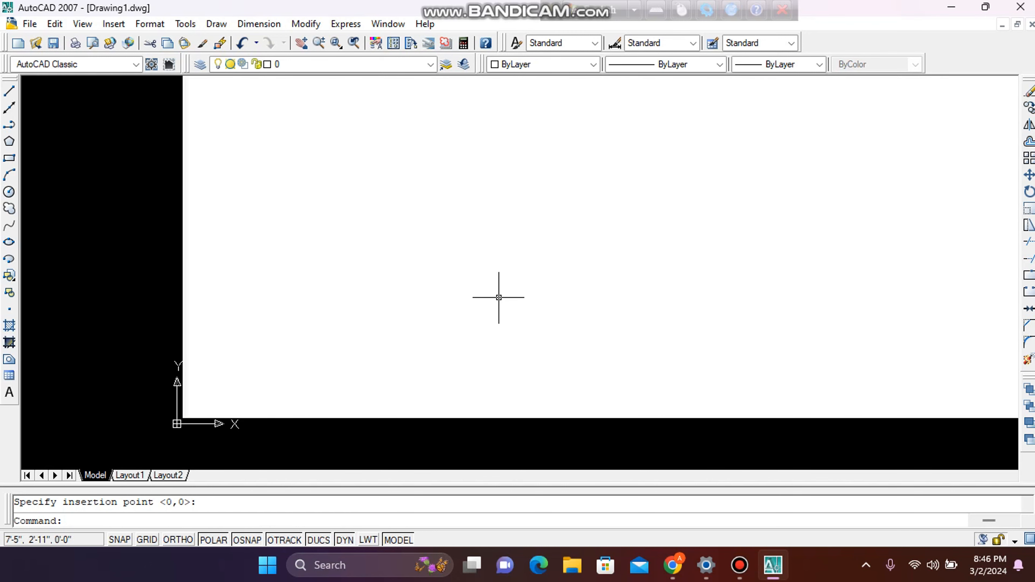
scroll(499, 299, down, 3)
mouse_move(690, 269)
middle_down()
mouse_move(575, 318)
mouse_move(513, 312)
middle_up()
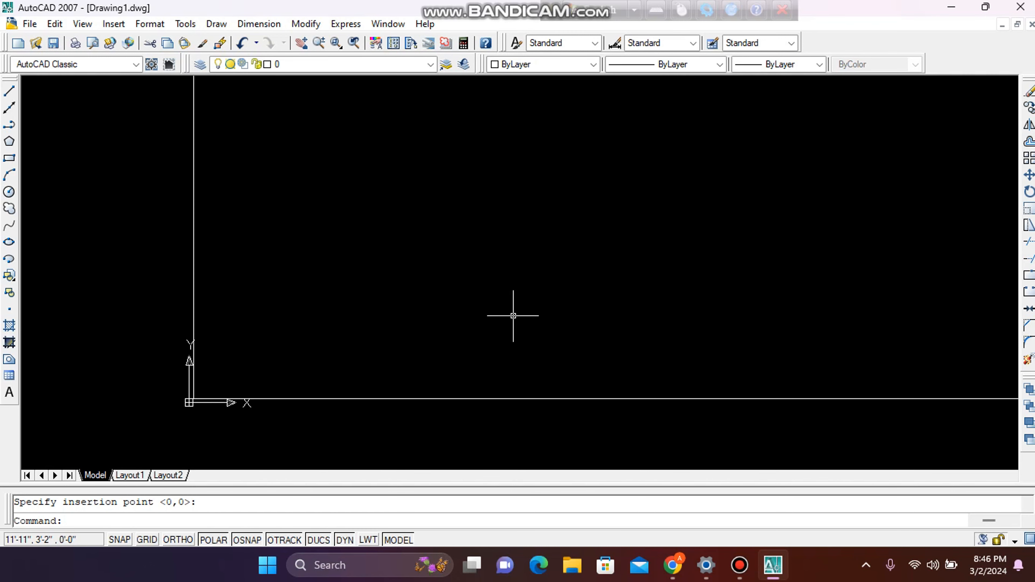
scroll(532, 268, down, 1)
scroll(531, 268, up, 3)
scroll(531, 268, down, 3)
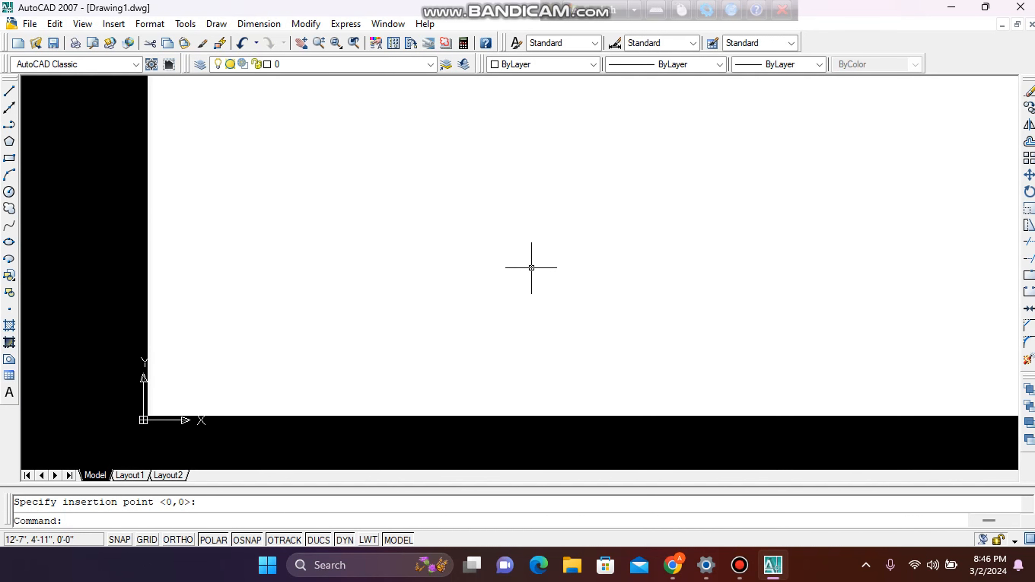
text(z)
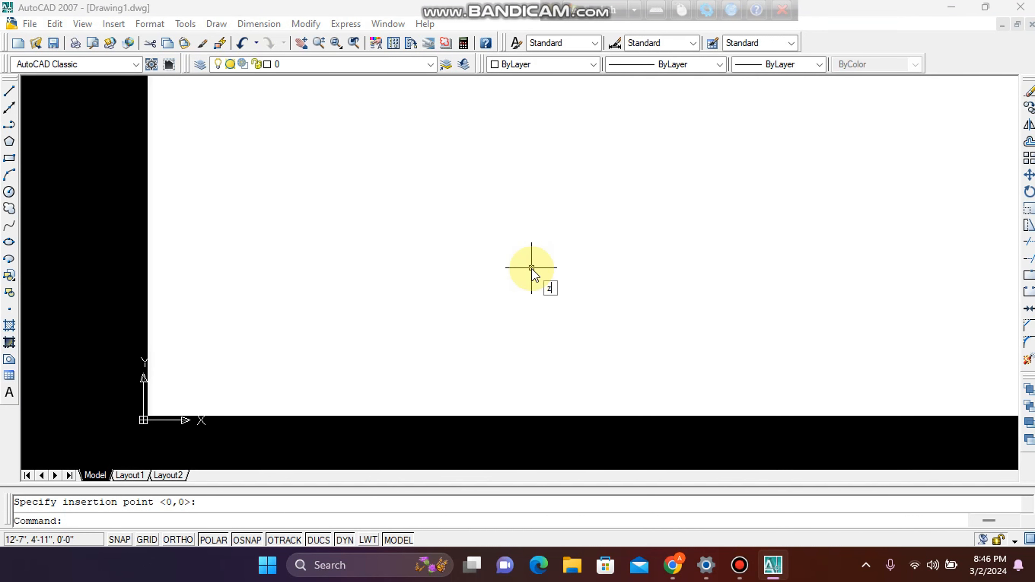
key(Return)
text(a)
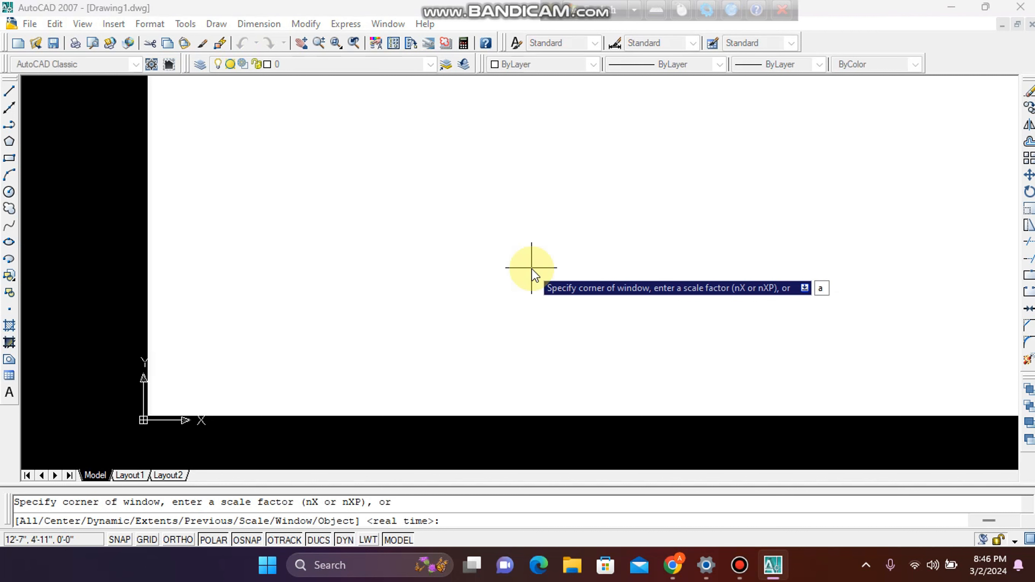
key(Return)
scroll(538, 271, down, 5)
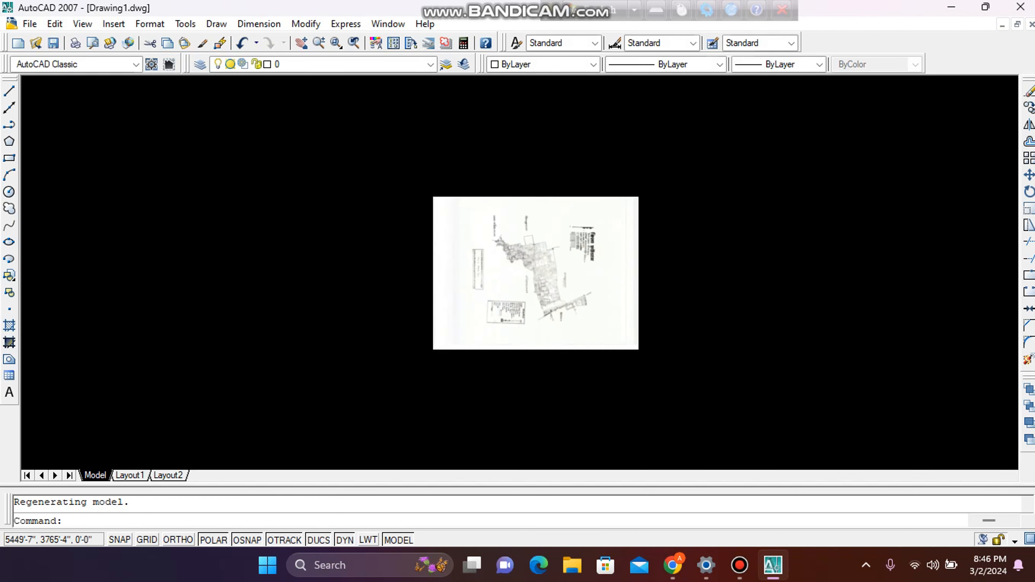
scroll(529, 276, up, 3)
mouse_move(624, 243)
middle_down()
mouse_move(549, 269)
mouse_move(546, 255)
middle_up()
scroll(559, 252, down, 3)
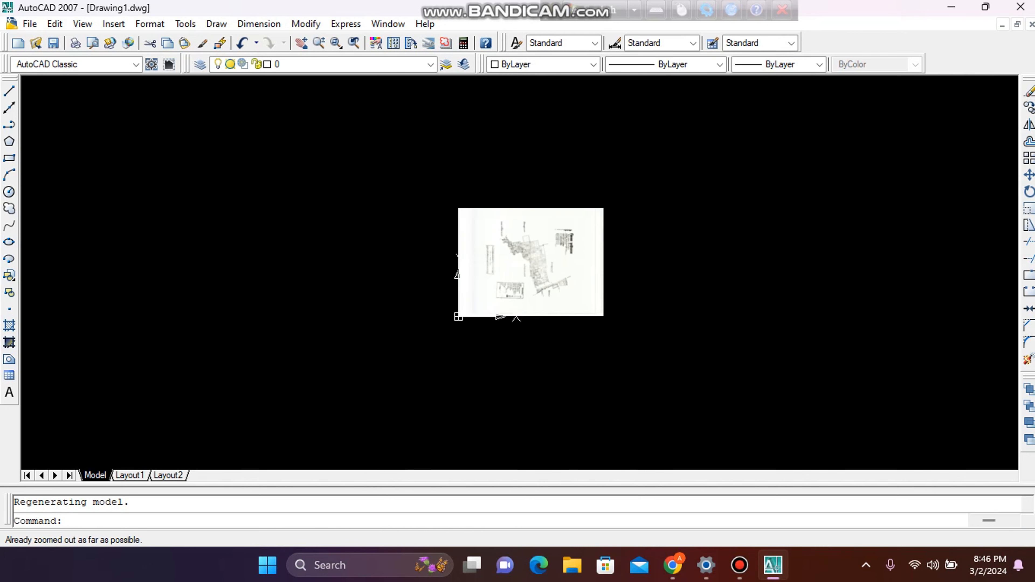
scroll(566, 253, up, 5)
scroll(554, 253, down, 2)
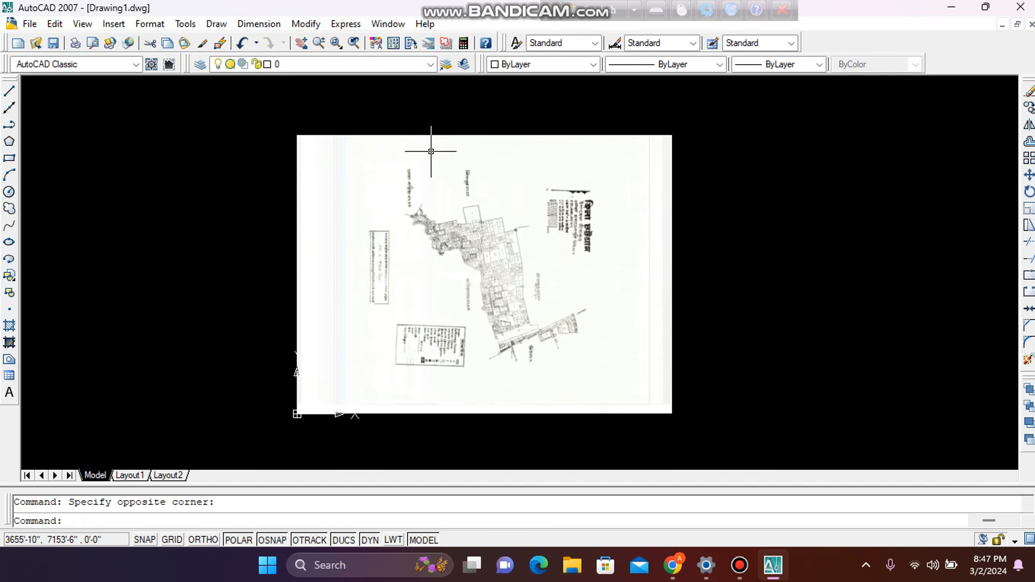
- Rotate the map image 90 degrees counterclockwise about its lower-left corner so that its text reads upright
click(306, 25)
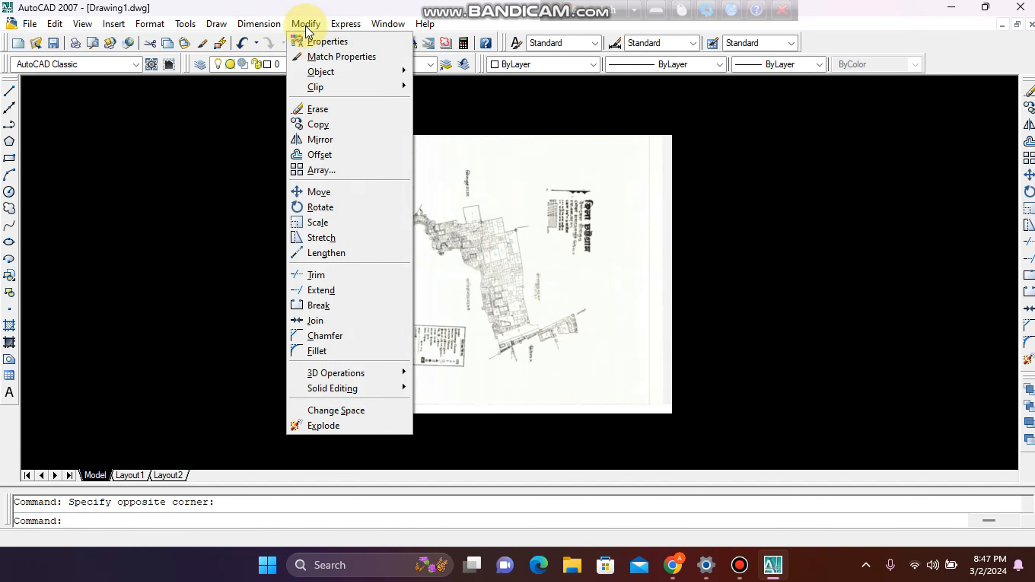
click(351, 211)
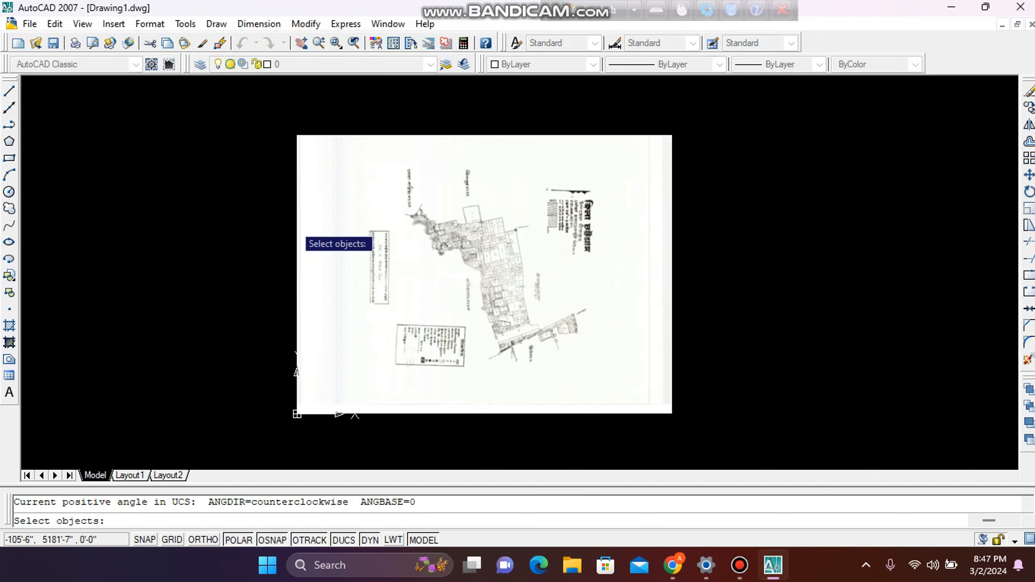
click(269, 132)
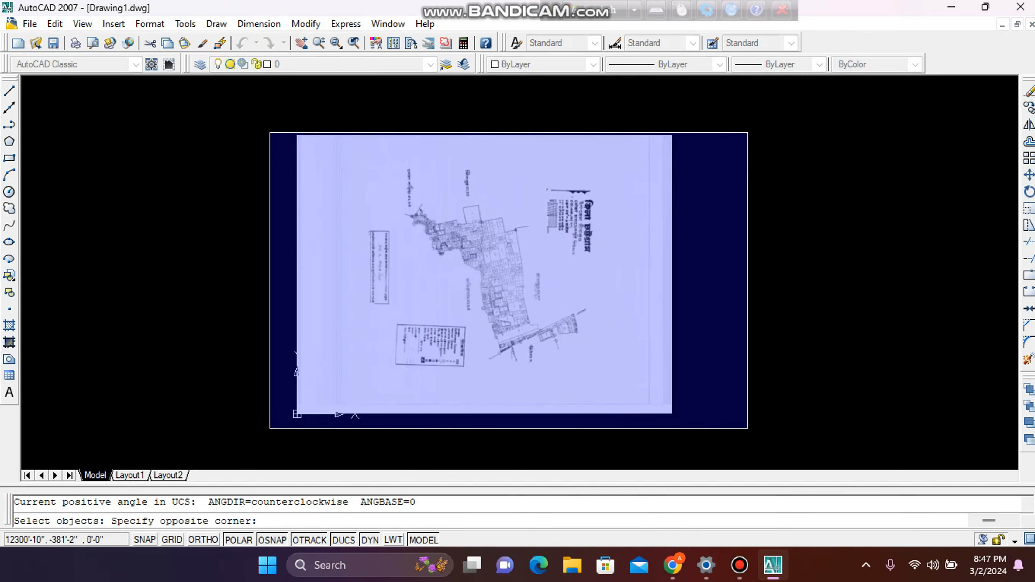
click(712, 428)
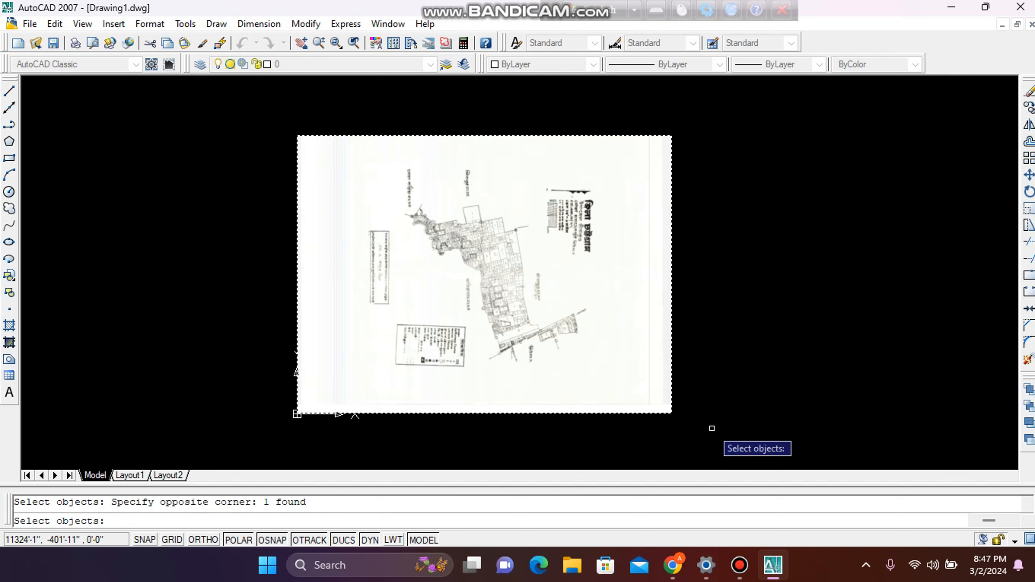
key(Return)
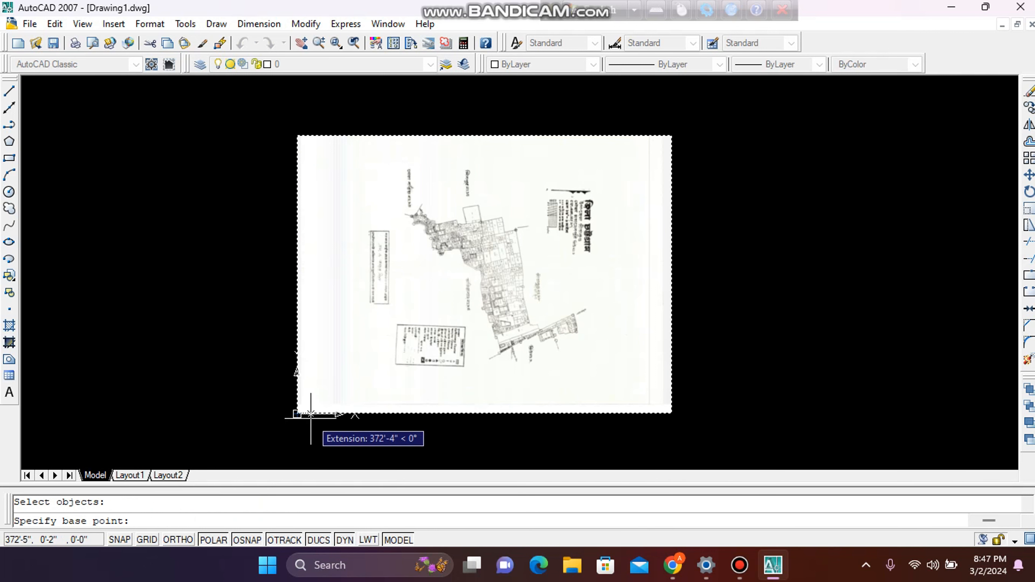
click(297, 414)
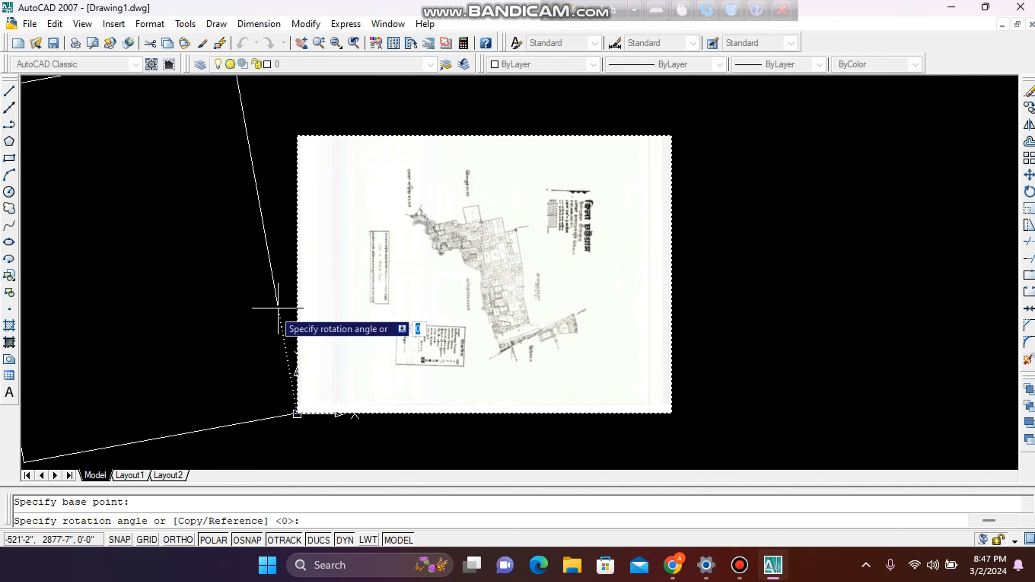
click(296, 307)
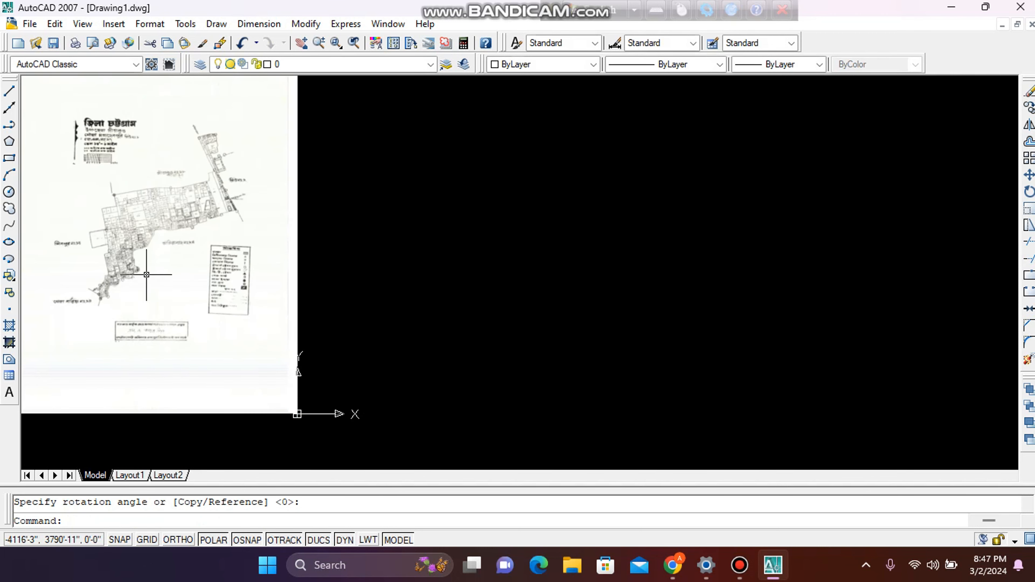
- Examine the rotated map's plot boundaries and plot numbers, and the scale bar beneath the map's title block
mouse_move(148, 270)
middle_down()
mouse_move(493, 250)
mouse_move(472, 297)
middle_up()
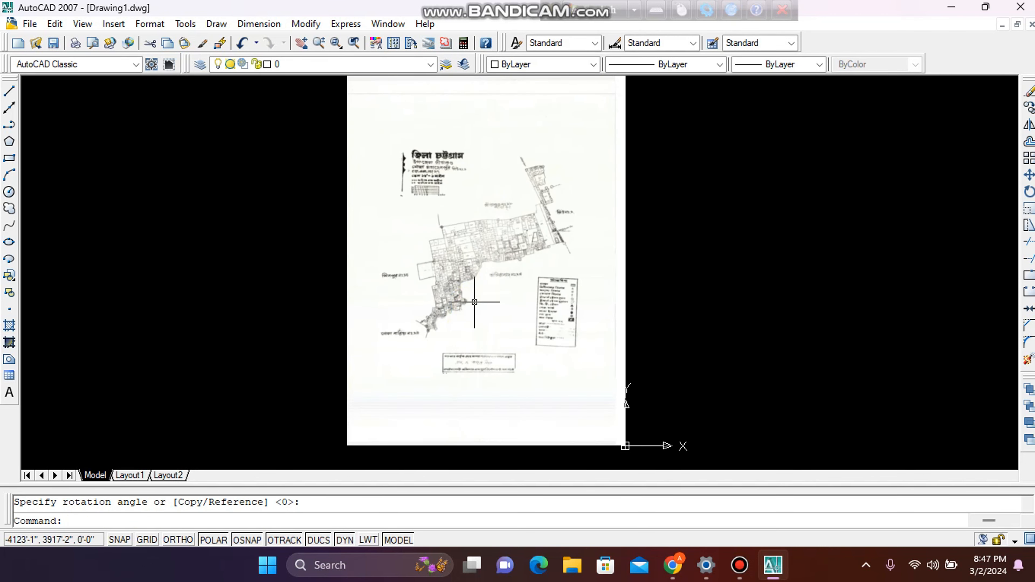
scroll(474, 301, up, 5)
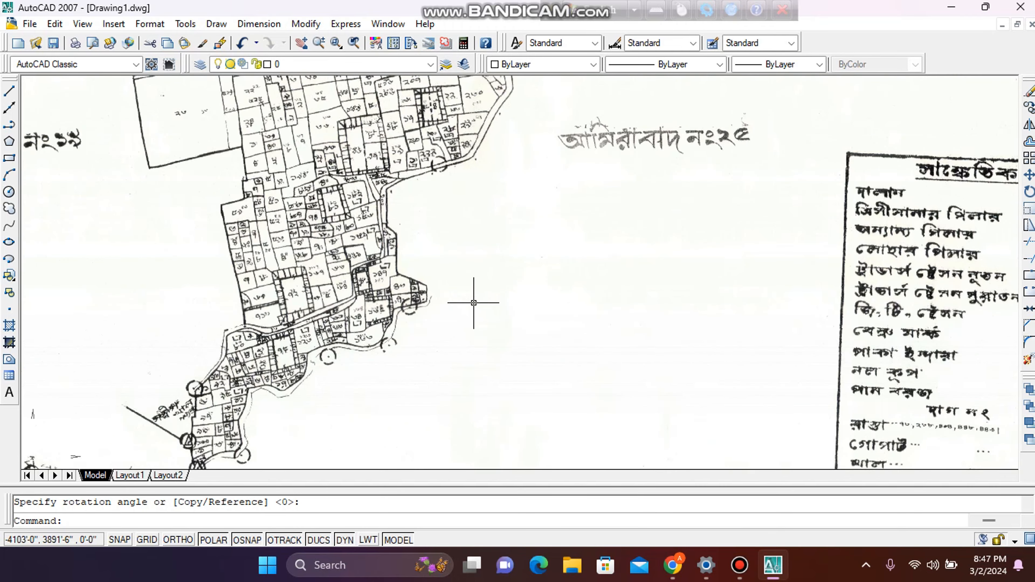
scroll(475, 298, down, 5)
scroll(477, 297, up, 6)
scroll(478, 296, down, 6)
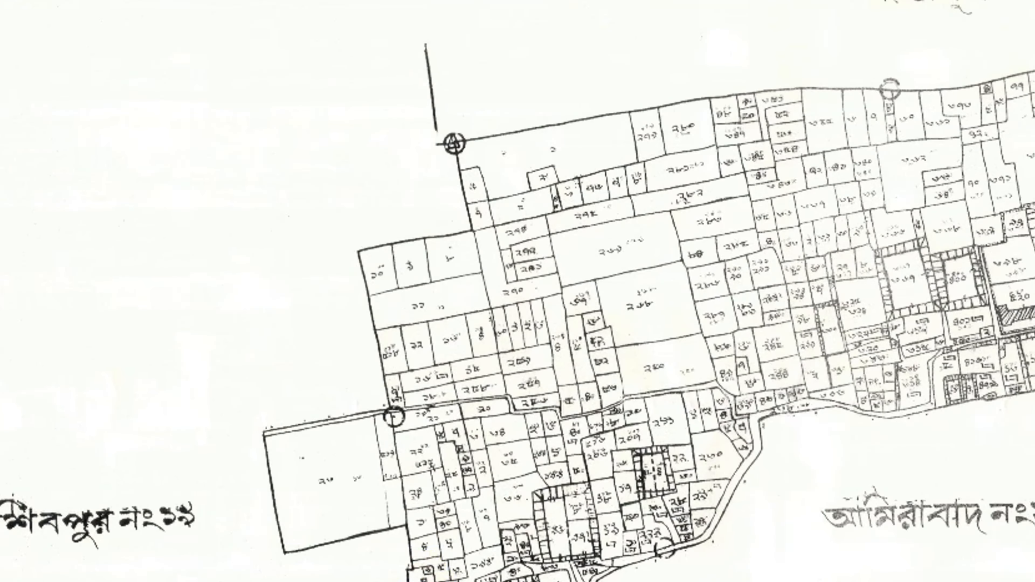
scroll(376, 273, down, 5)
scroll(376, 213, up, 5)
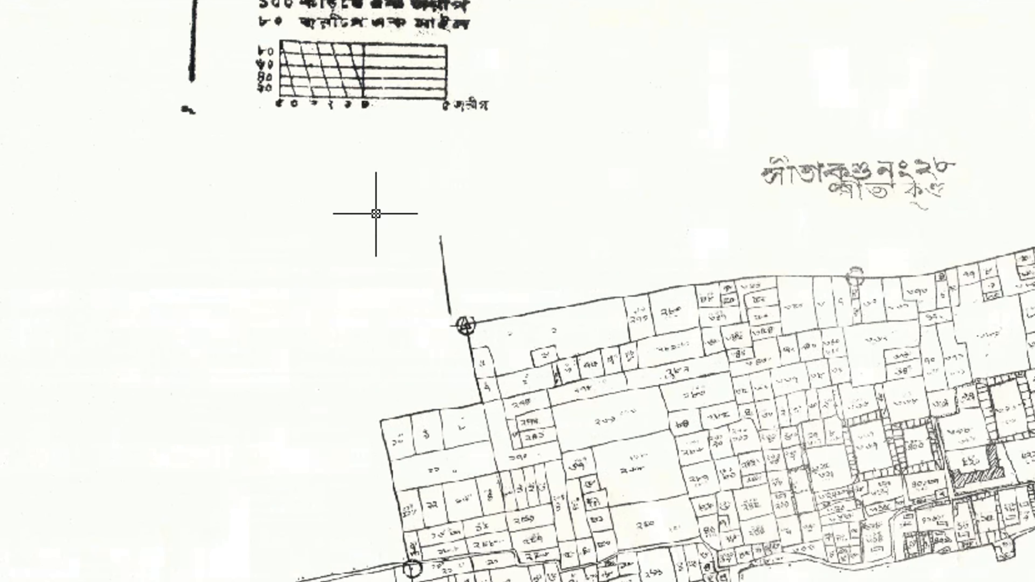
middle_drag(363, 206, 369, 248)
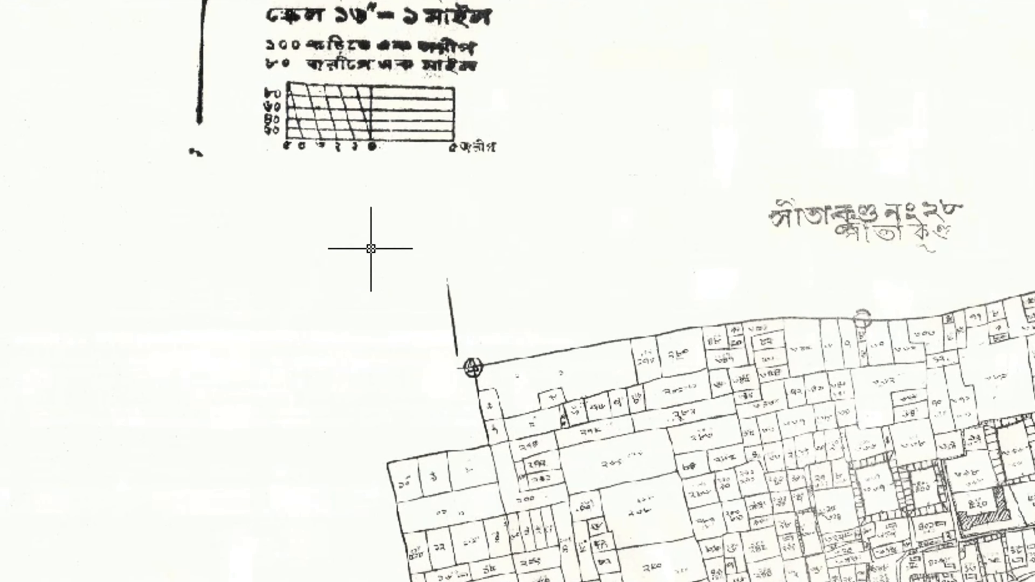
scroll(349, 41, up, 2)
middle_drag(350, 42, 349, 64)
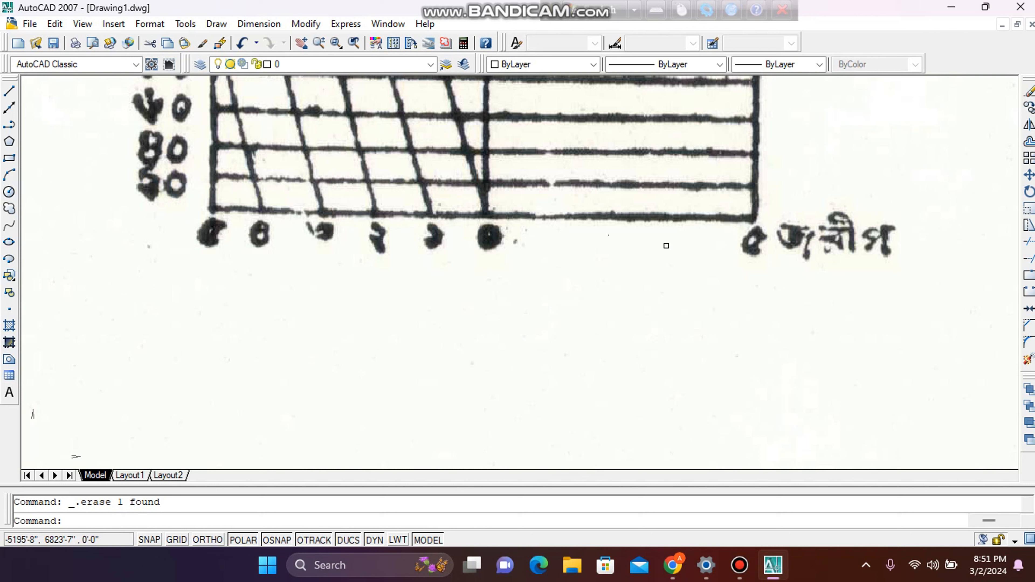
- Draw a straight polyline along the scale bar's bottom edge, from its left end to its right end
click(9, 125)
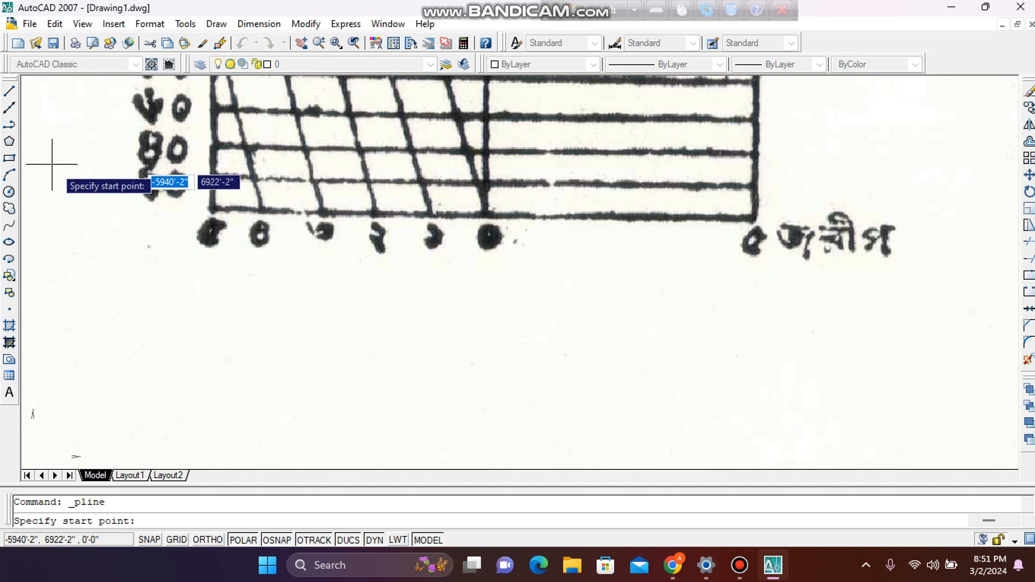
scroll(224, 212, up, 1)
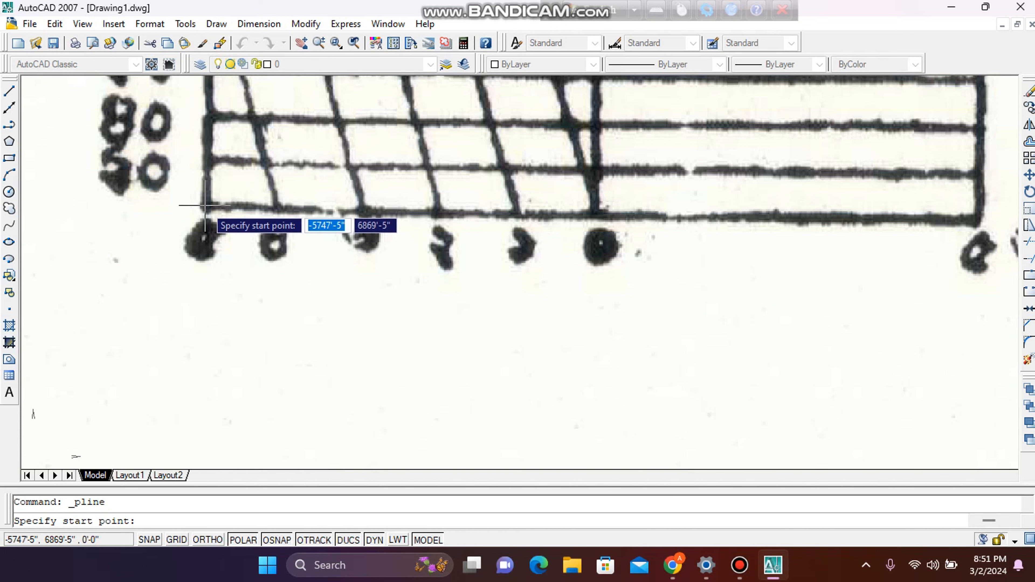
click(205, 205)
scroll(710, 224, down, 2)
scroll(931, 188, up, 4)
click(931, 191)
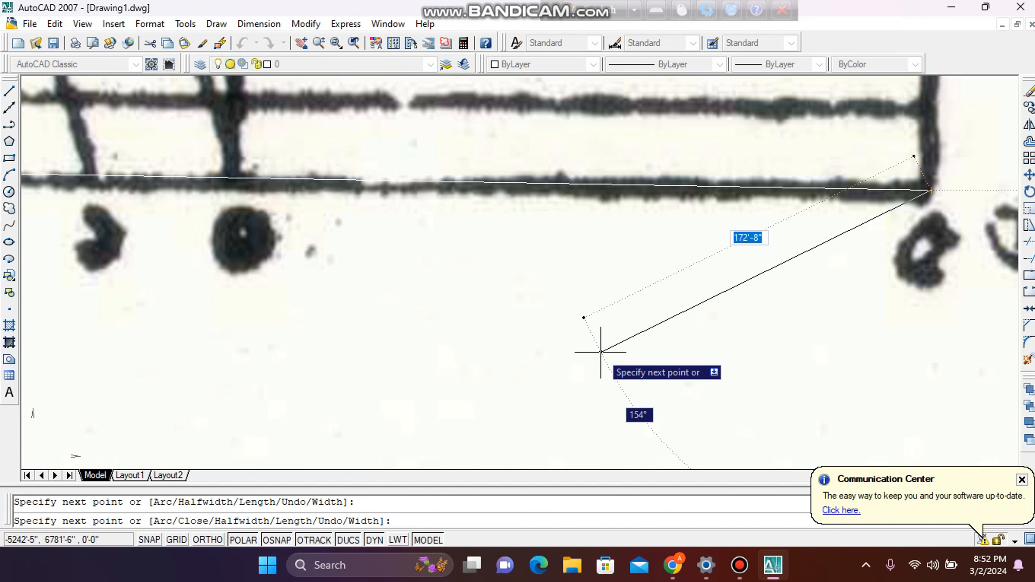
key(Escape)
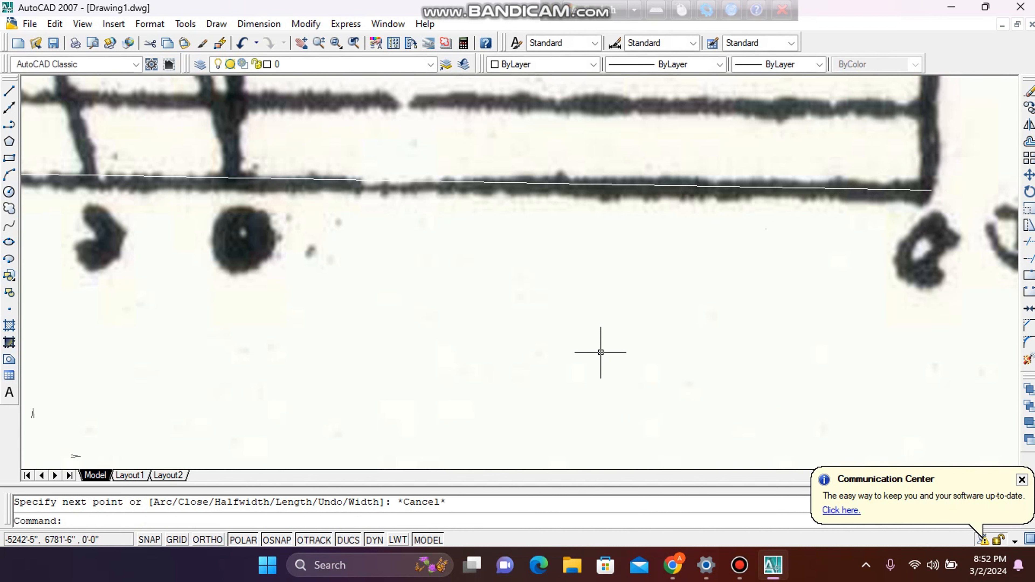
scroll(451, 324, down, 2)
middle_drag(257, 303, 370, 273)
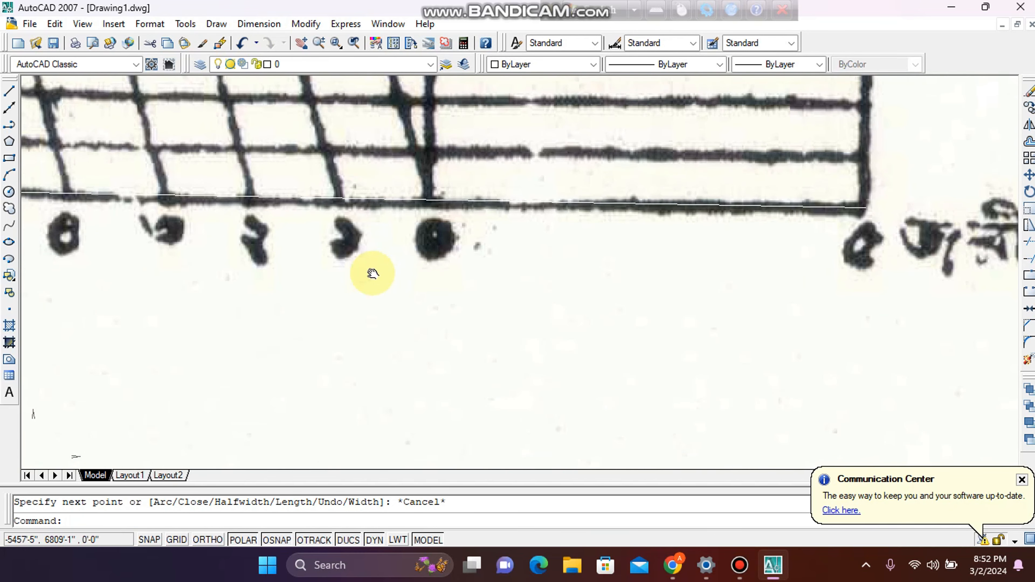
scroll(369, 273, down, 2)
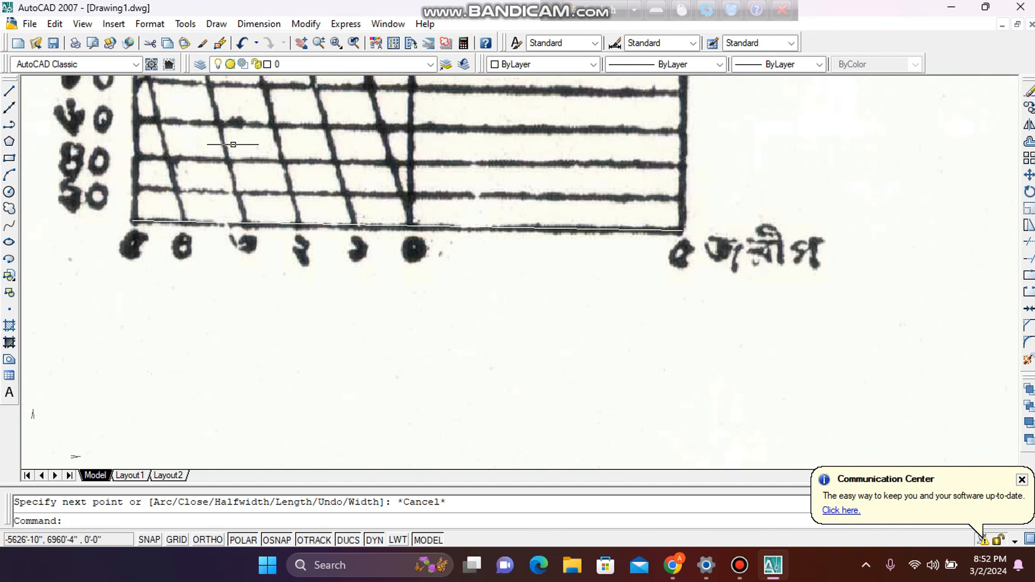
- Add an aligned dimension between the two ends of the scale bar polyline, placing it just below the scale bar
click(261, 25)
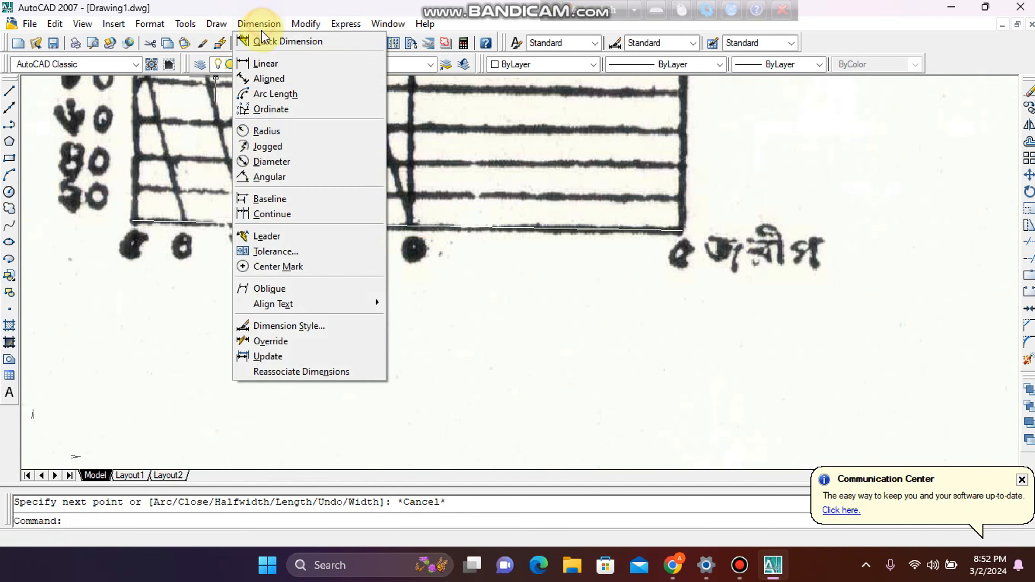
click(266, 78)
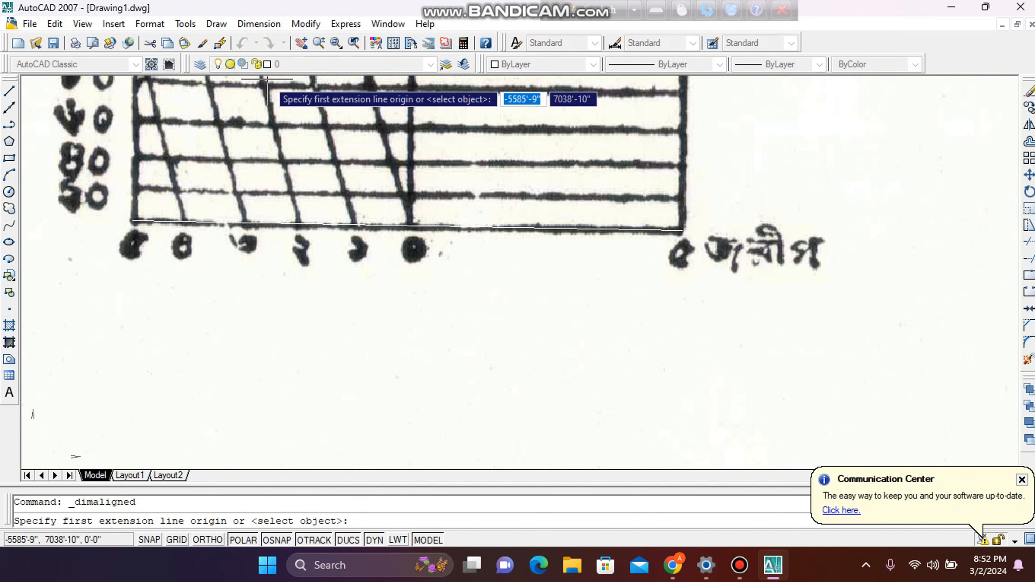
click(132, 221)
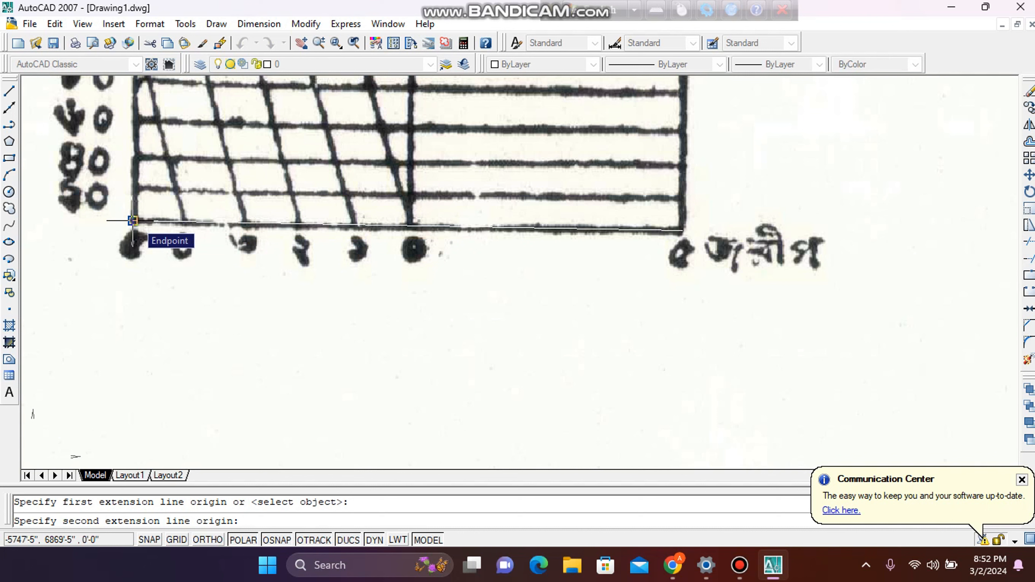
click(682, 231)
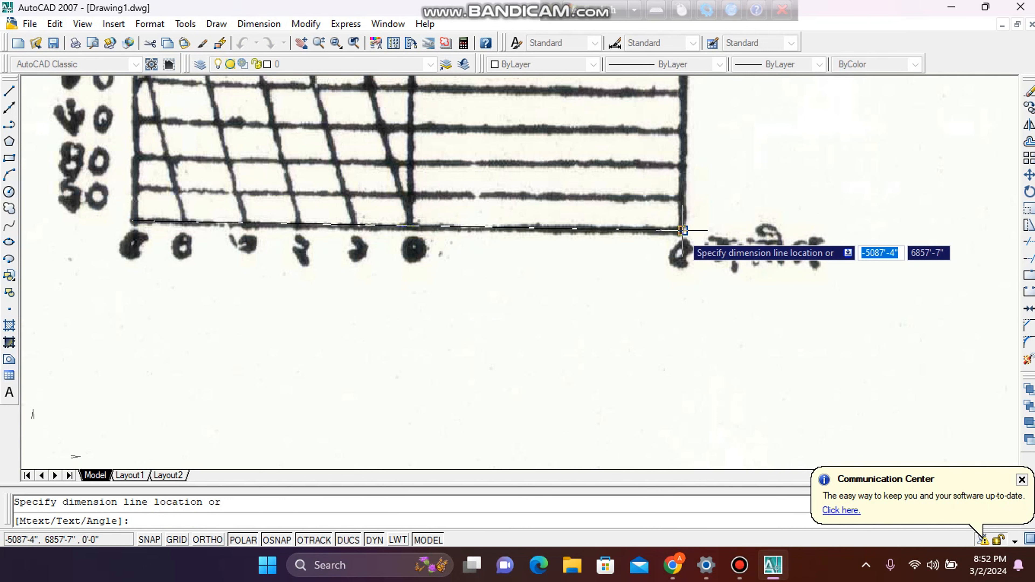
click(683, 293)
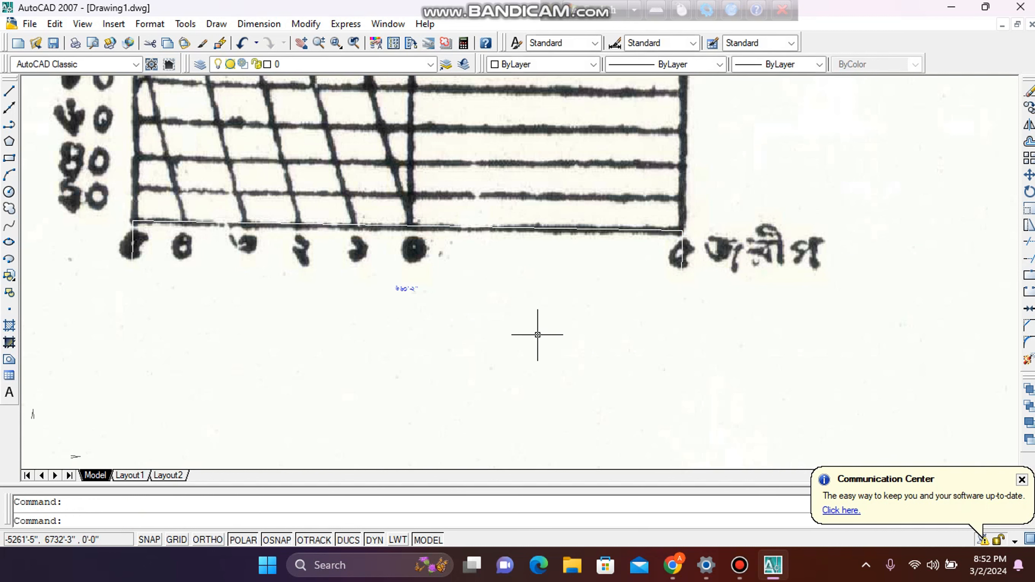
scroll(409, 299, up, 5)
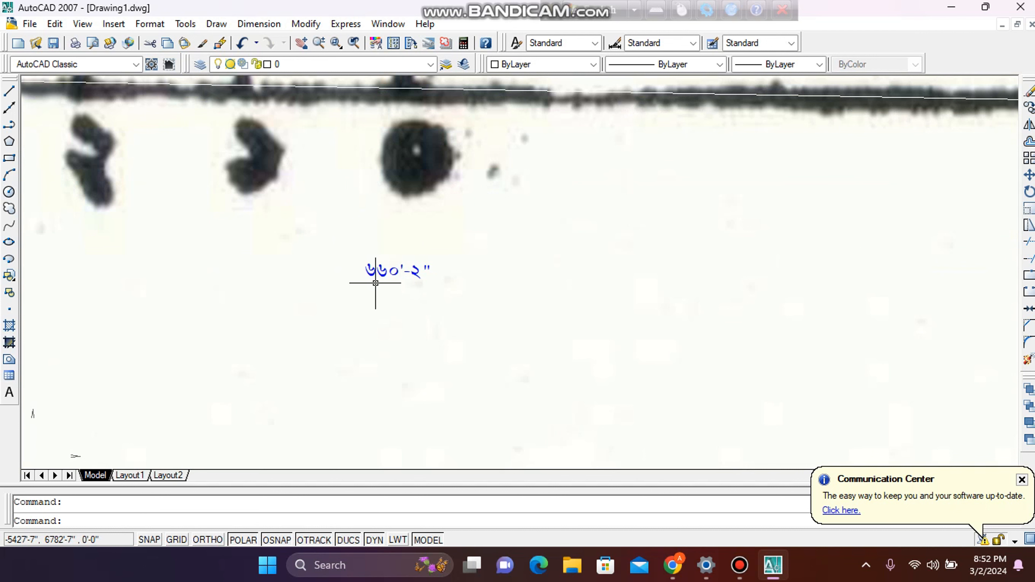
scroll(375, 282, up, 2)
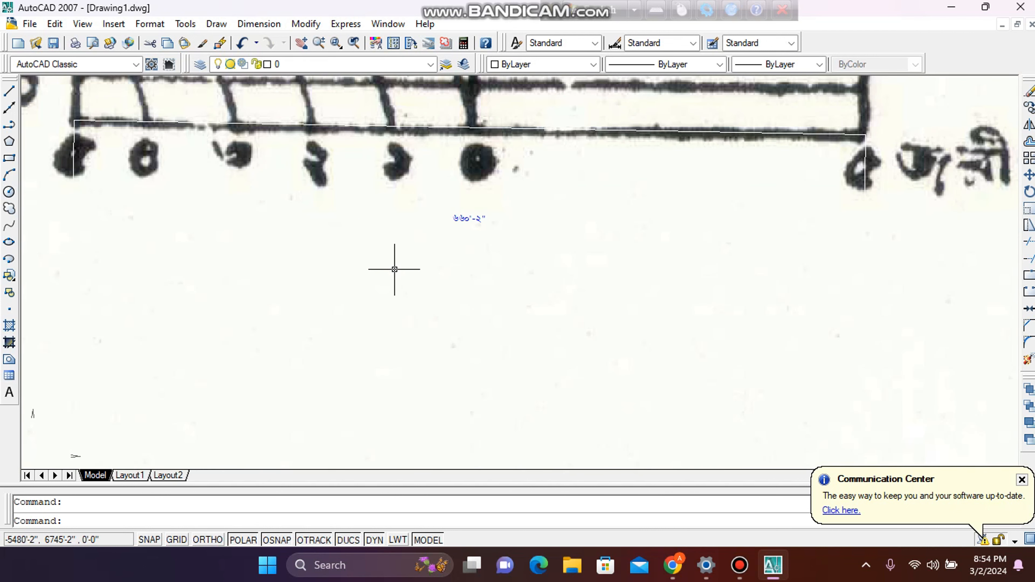
- Examine the map's plot layout and plot numbers, closing in on the plots in its central part
mouse_move(392, 270)
middle_down()
mouse_move(326, 79)
mouse_move(330, 89)
middle_up()
scroll(331, 89, down, 5)
middle_click(614, 275)
scroll(613, 275, up, 2)
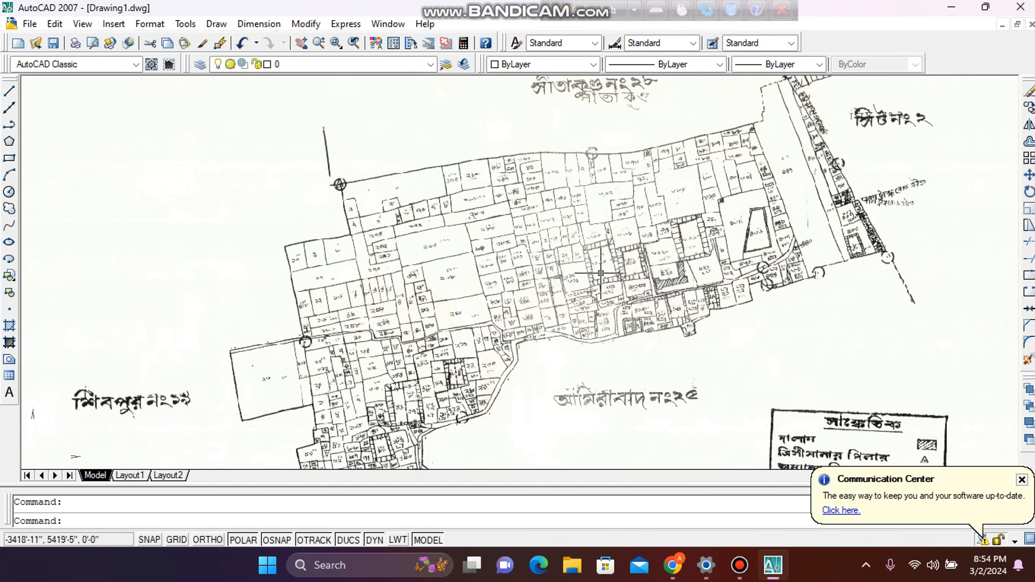
scroll(535, 247, up, 4)
middle_drag(642, 183, 521, 282)
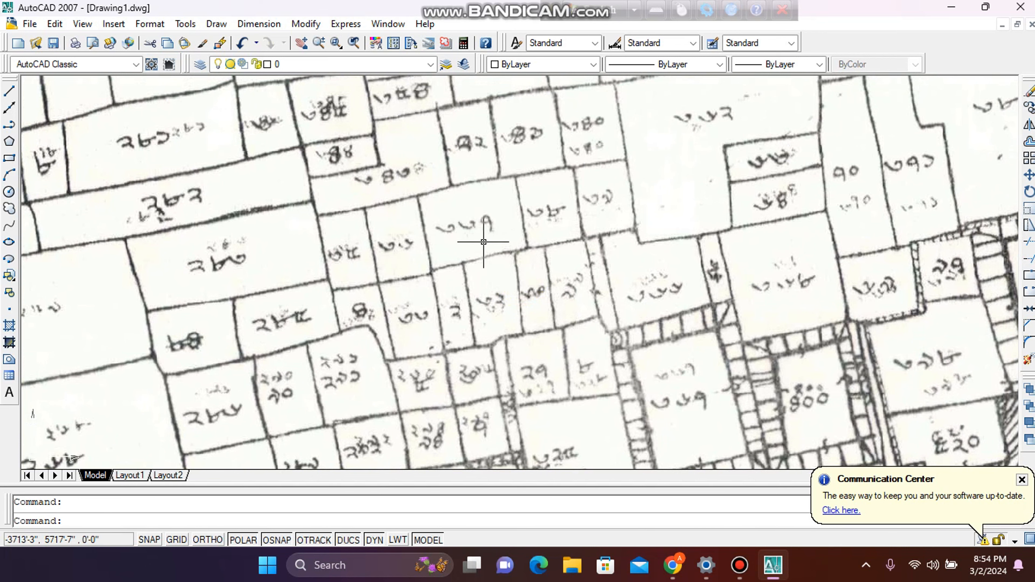
scroll(484, 240, up, 2)
scroll(482, 238, down, 2)
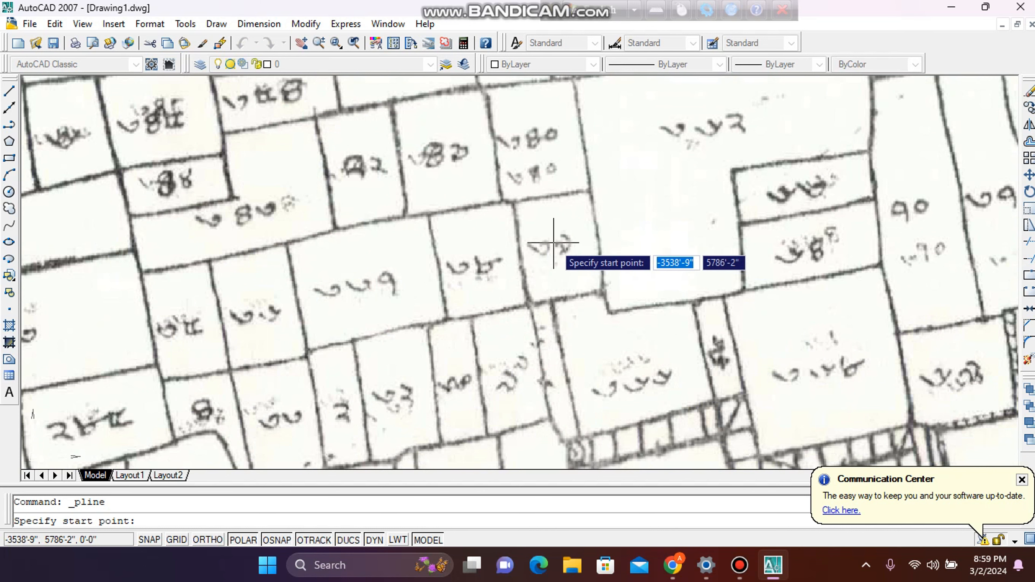
- Start a polyline at the upper-left corner of the plot labelled ৩৯ and trace its upper boundary to the upper-right corner
scroll(554, 243, up, 3)
scroll(541, 239, up, 1)
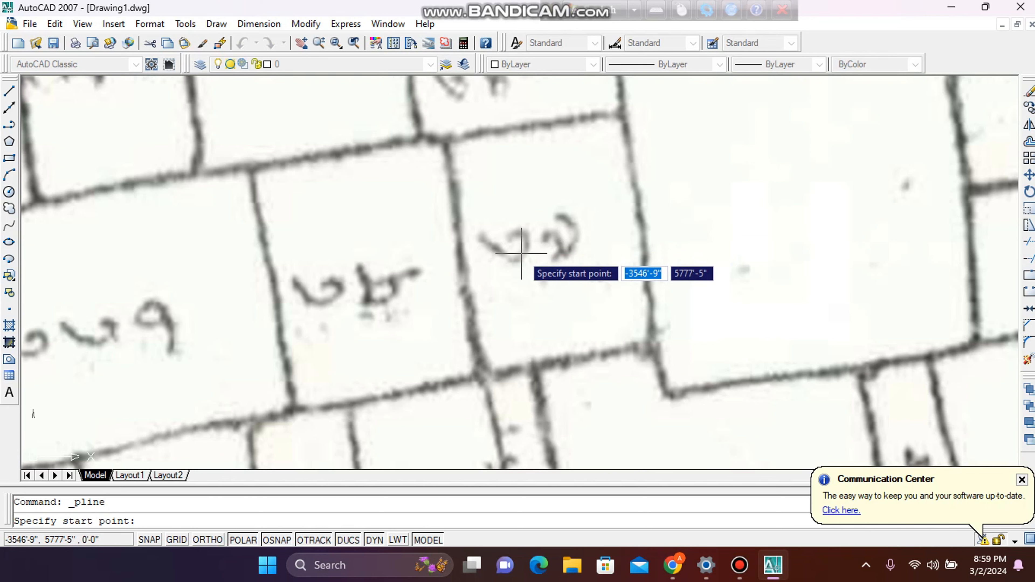
scroll(524, 248, up, 1)
scroll(527, 242, down, 1)
scroll(527, 240, up, 1)
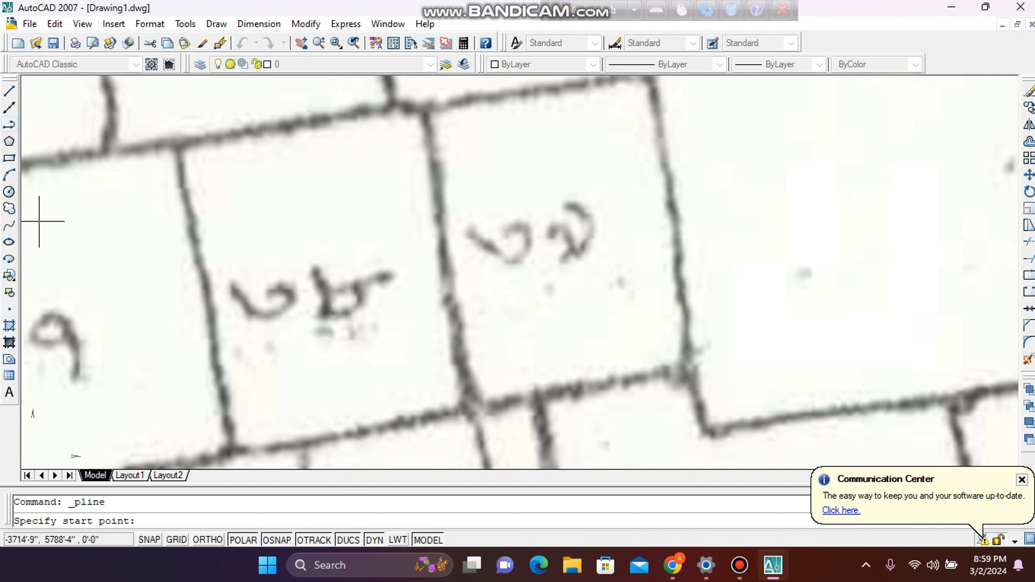
scroll(532, 215, down, 1)
scroll(533, 213, up, 1)
middle_drag(539, 201, 489, 243)
scroll(439, 216, up, 2)
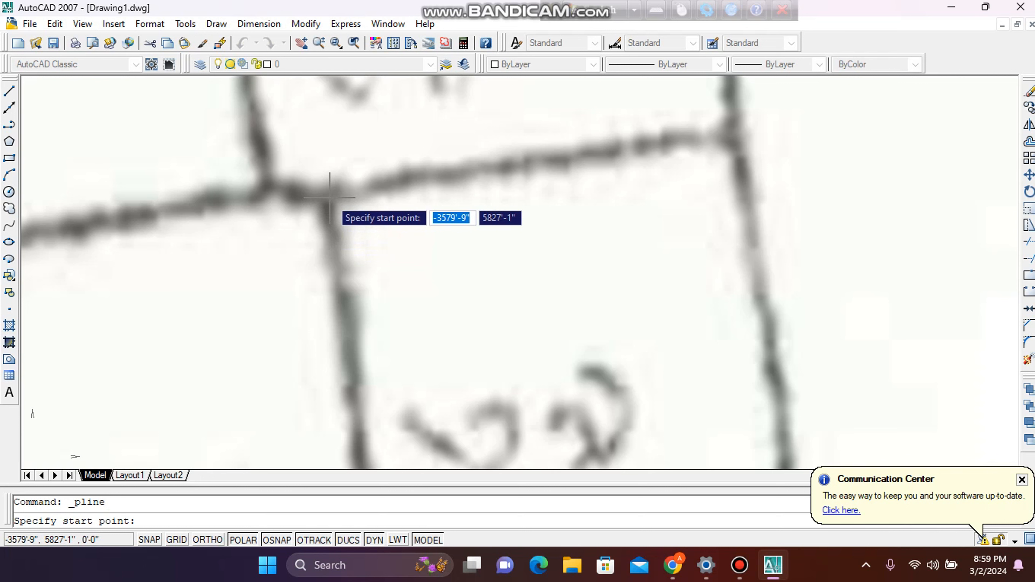
click(331, 198)
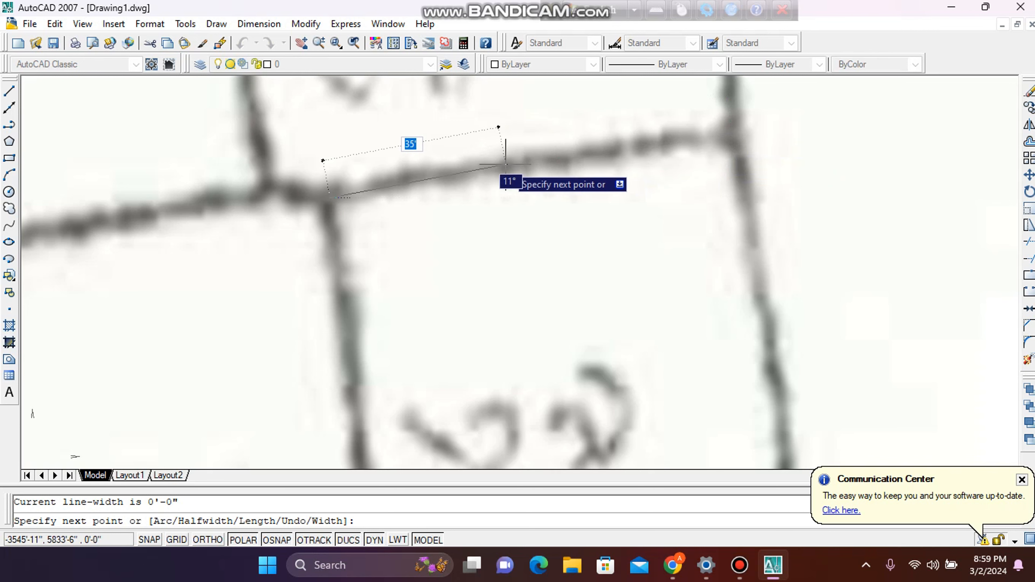
click(732, 132)
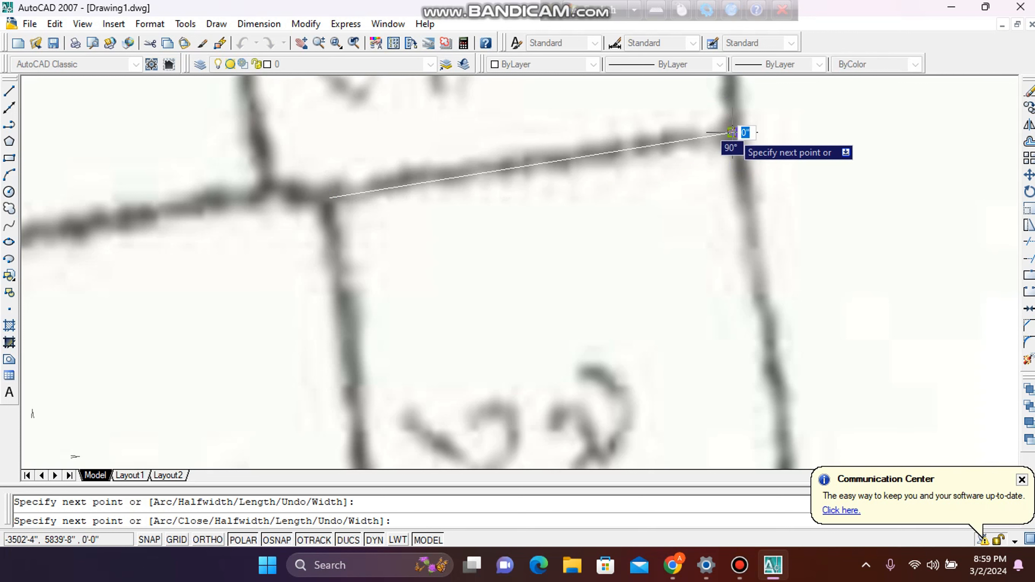
- Continue the polyline down the plot's right boundary in two segments, following its slight bend to the lower-right corner
scroll(732, 133, down, 1)
scroll(732, 133, down, 2)
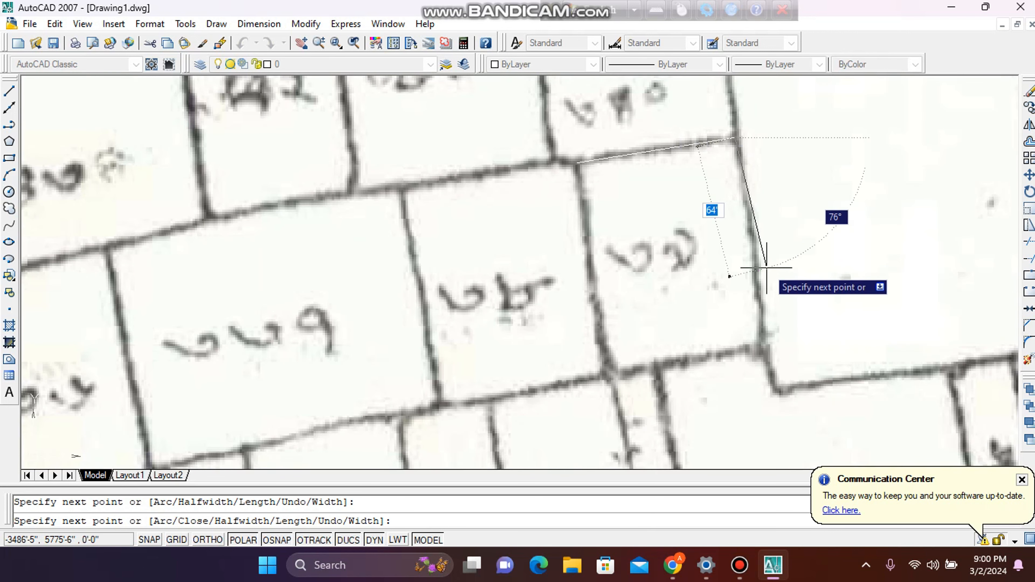
scroll(788, 269, up, 3)
scroll(751, 273, down, 2)
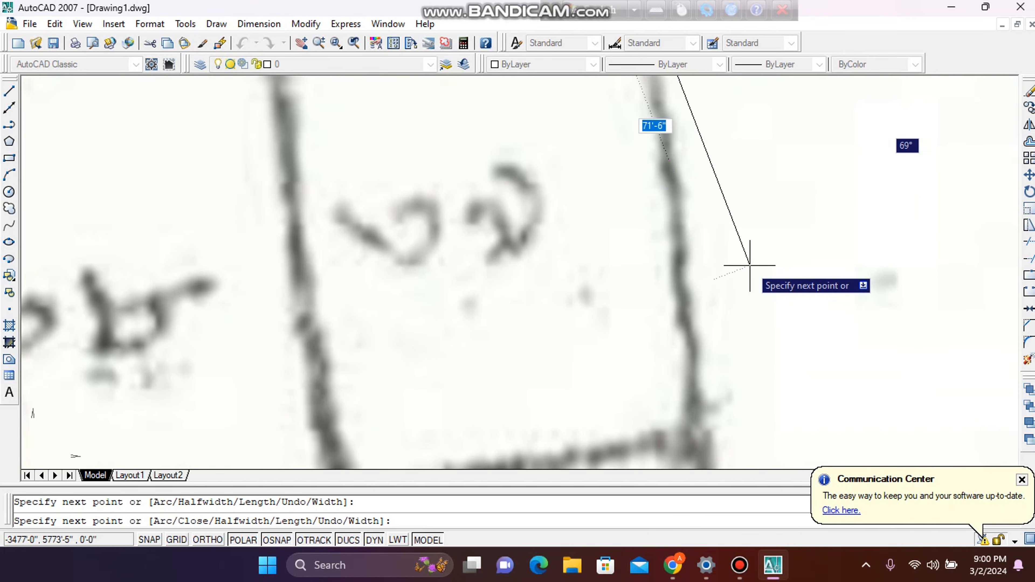
click(702, 225)
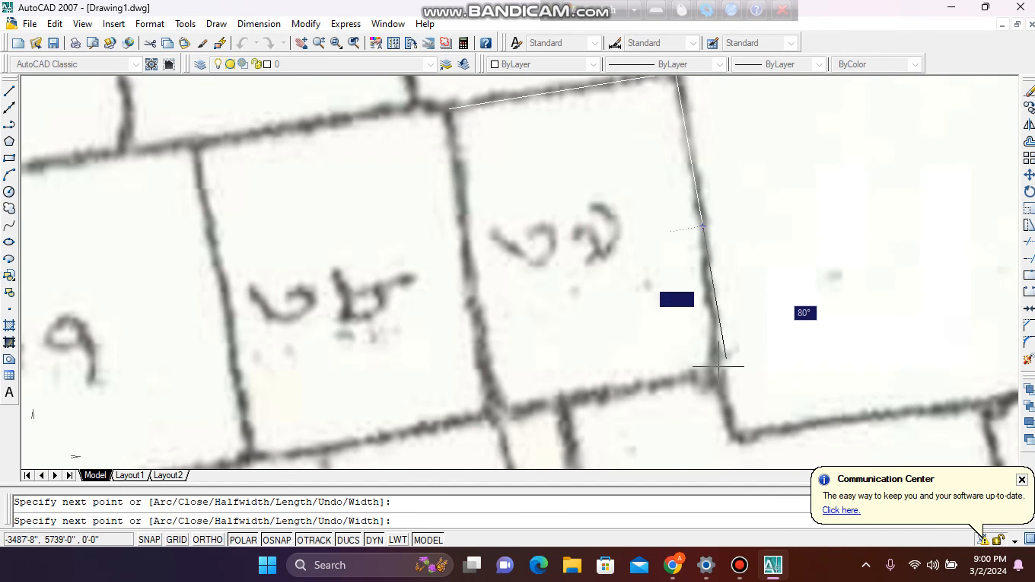
scroll(717, 367, down, 1)
scroll(718, 368, up, 3)
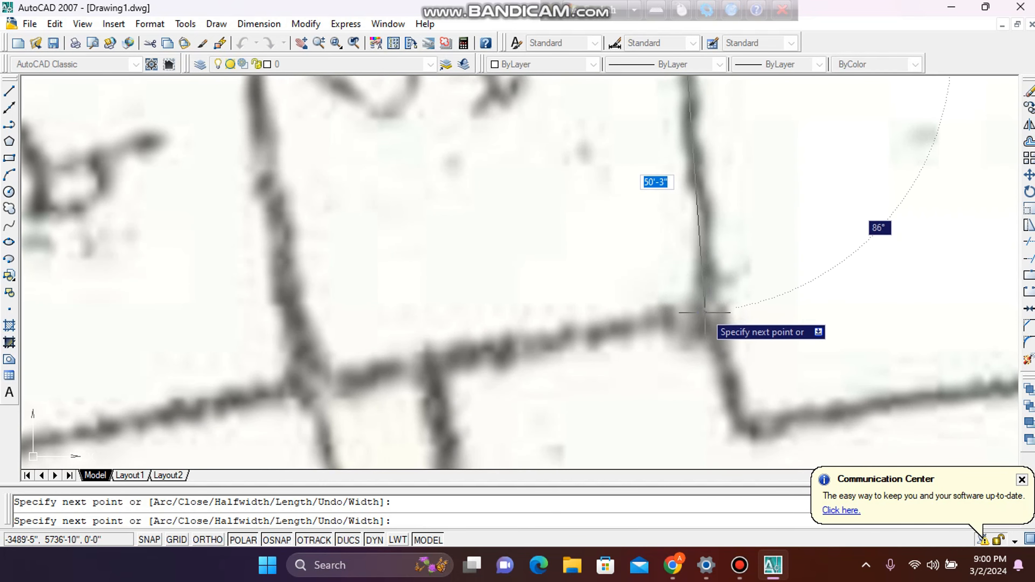
click(710, 313)
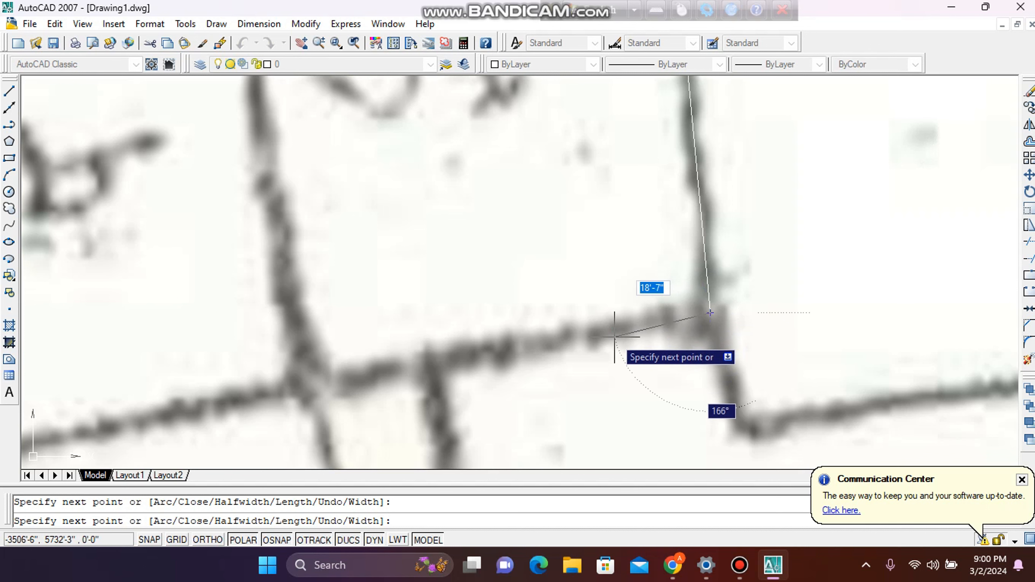
- Extend the polyline along the plot's lower boundary to its lower-left corner
scroll(510, 343, down, 3)
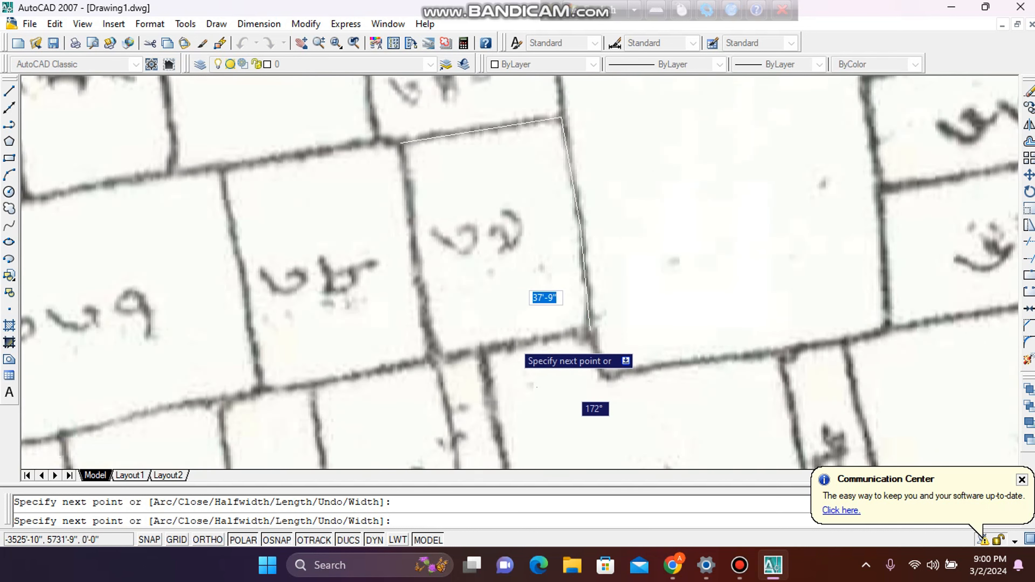
scroll(493, 342, up, 5)
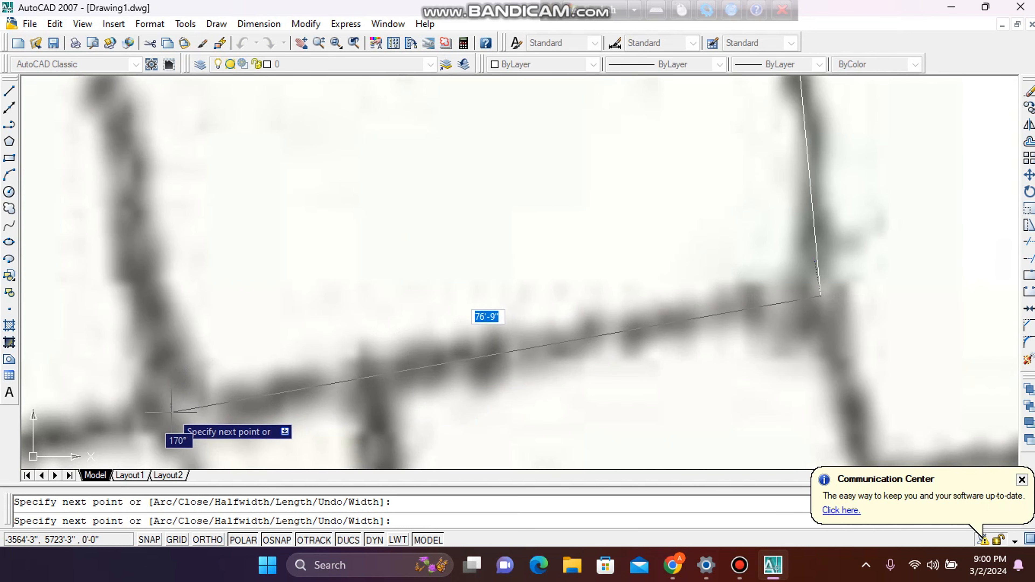
click(162, 410)
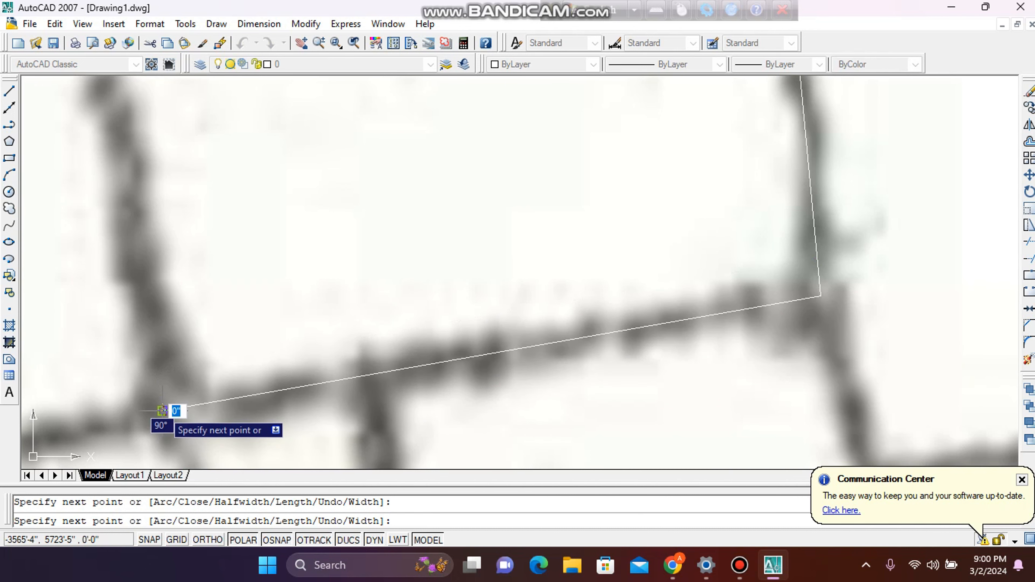
- Trace the plot's left boundary in two segments back to the upper-left starting corner and end the polyline
scroll(316, 223, down, 4)
scroll(316, 223, up, 3)
middle_drag(315, 223, 424, 376)
scroll(401, 325, down, 6)
scroll(378, 253, up, 3)
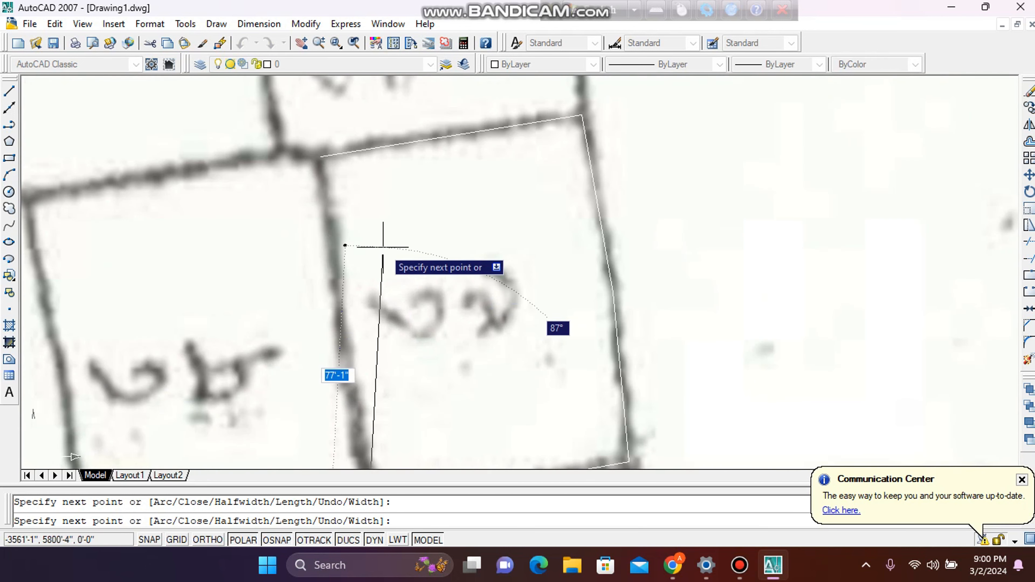
scroll(359, 319, down, 2)
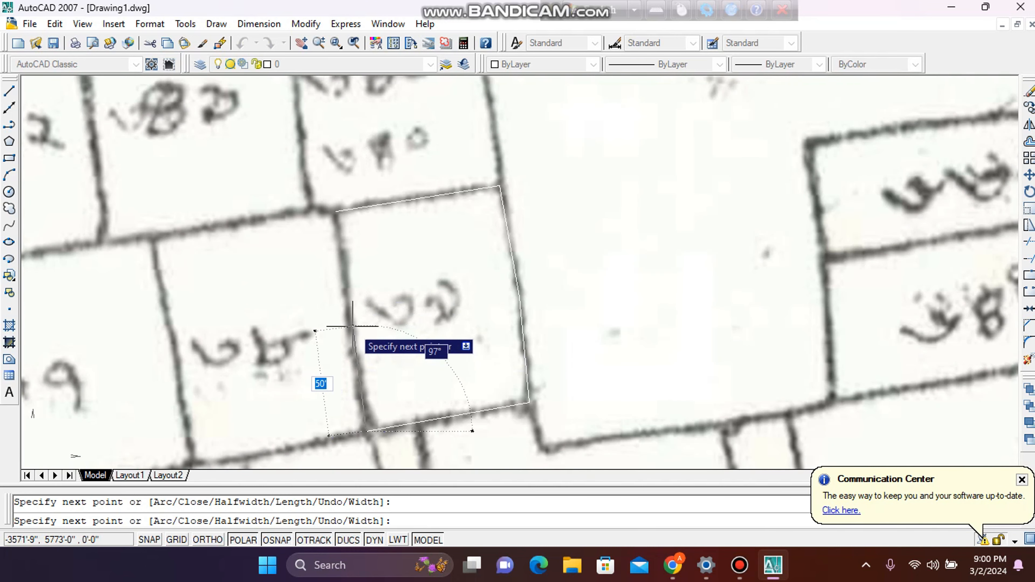
click(350, 328)
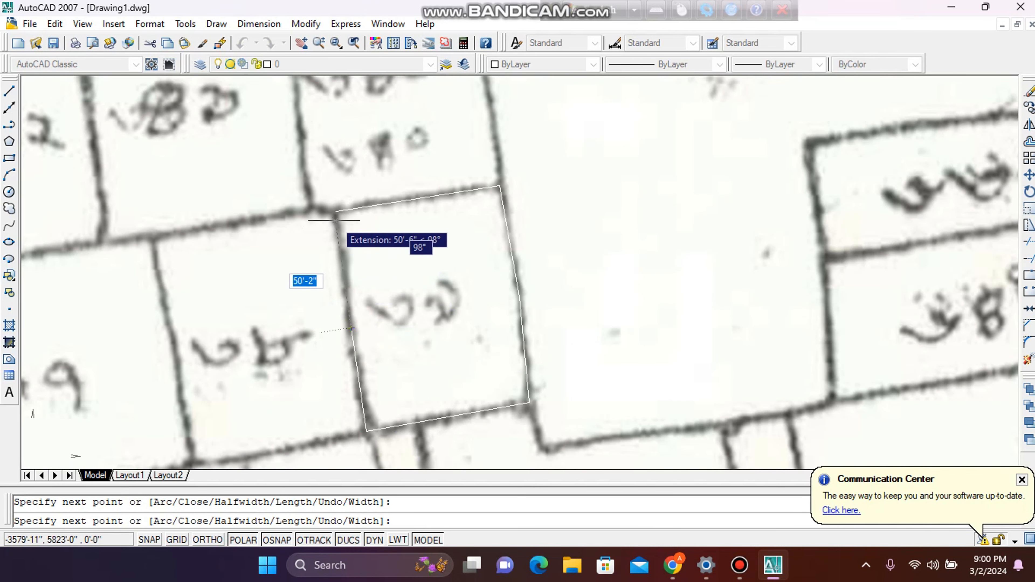
click(334, 213)
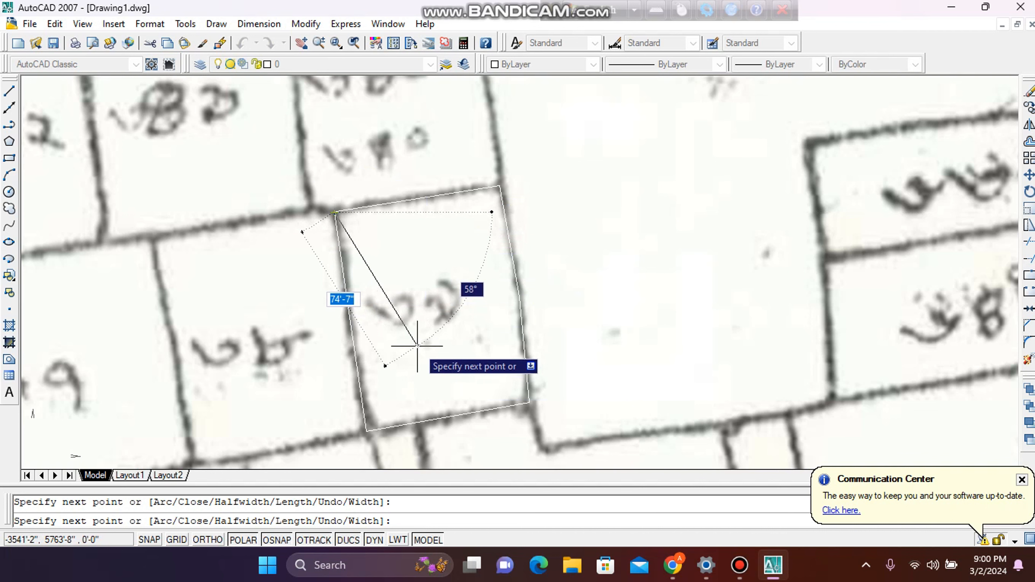
key(Escape)
- List the properties of the traced plot polyline to obtain its area
scroll(389, 178, up, 1)
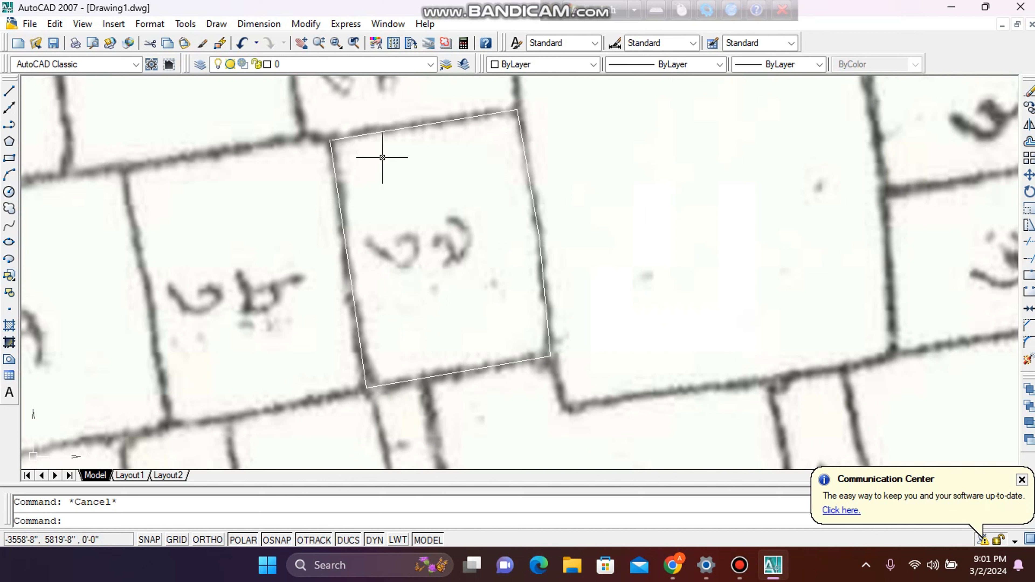
click(395, 131)
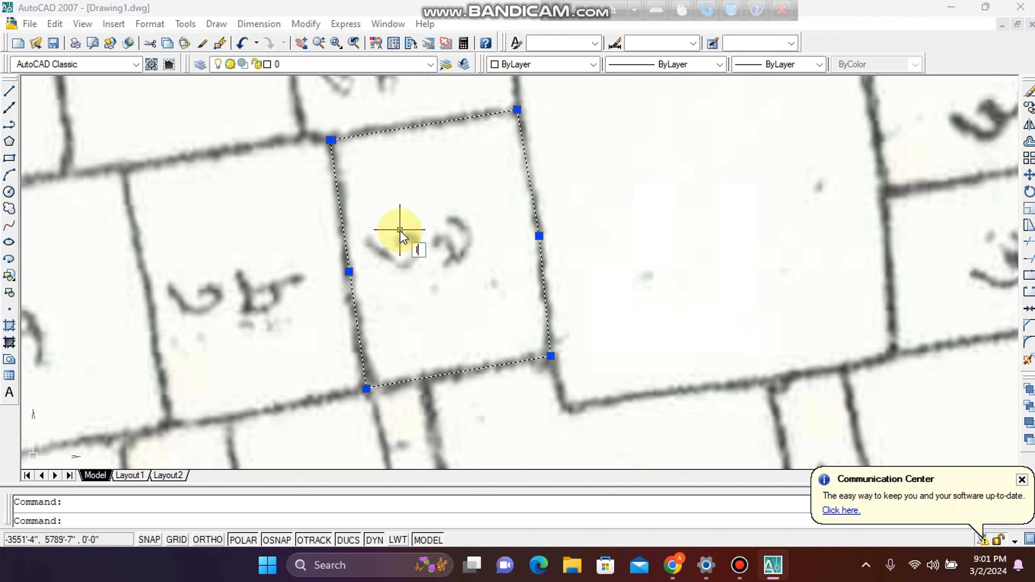
text(li)
key(Return)
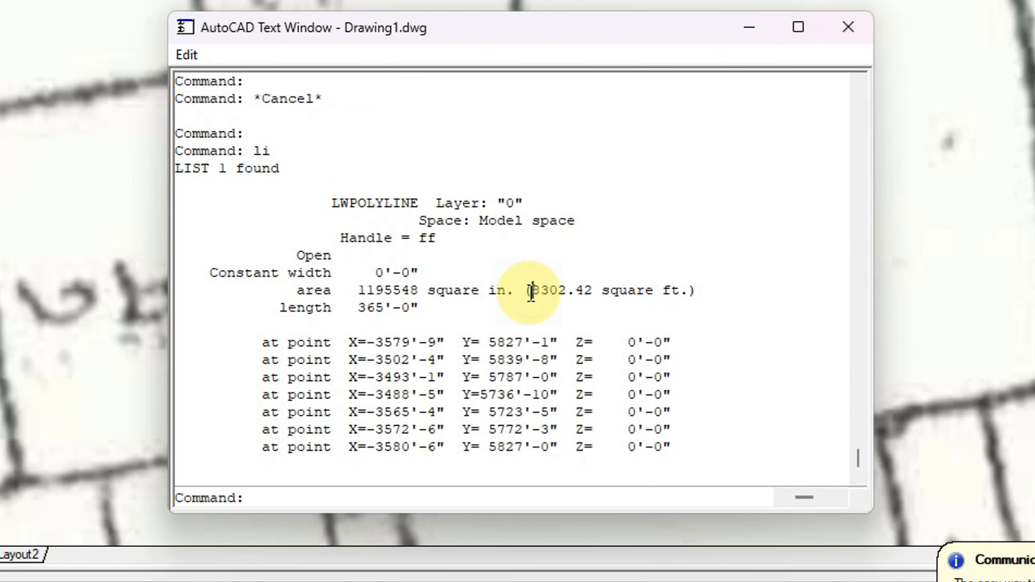
- Copy the polyline's square-foot area value from the listing, without its unit
drag(531, 292, 593, 291)
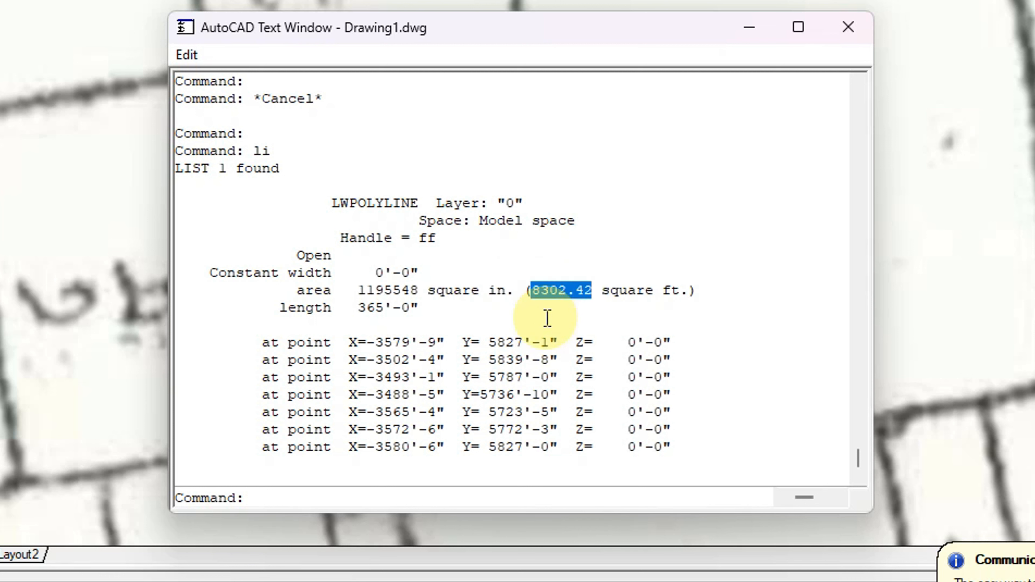
right_click(558, 291)
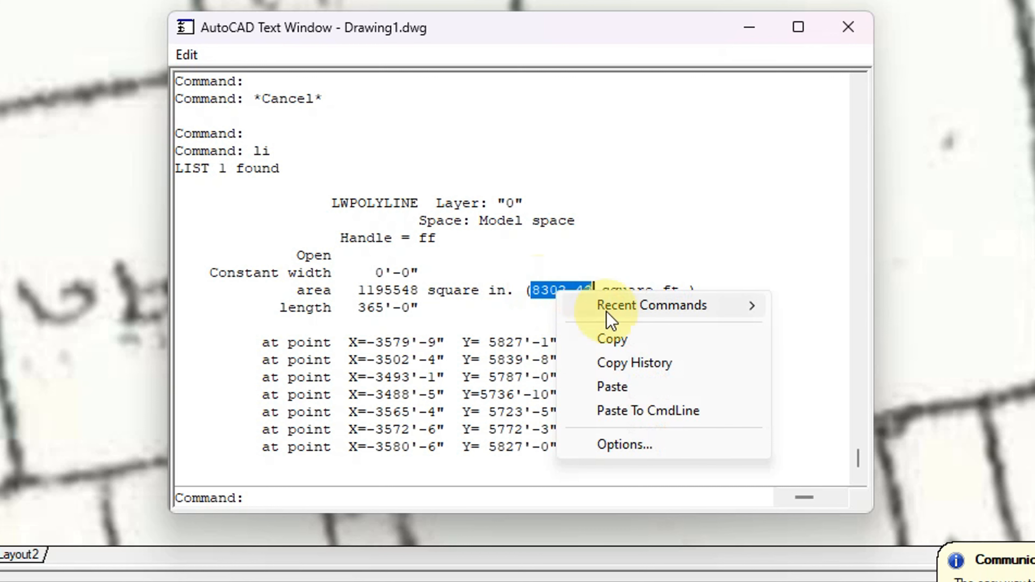
click(627, 345)
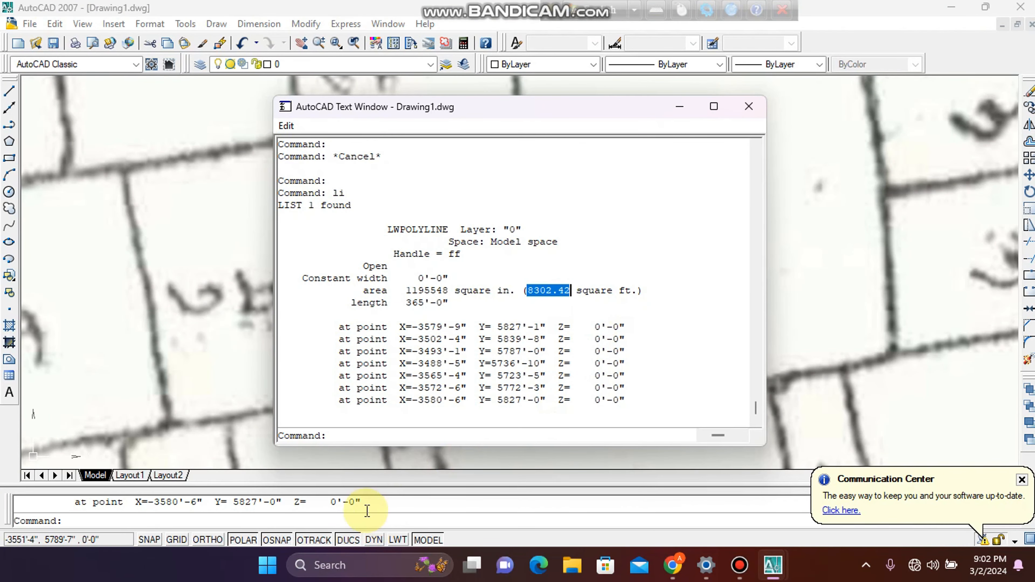
- Open Windows Calculator and paste the copied area value into it
click(267, 565)
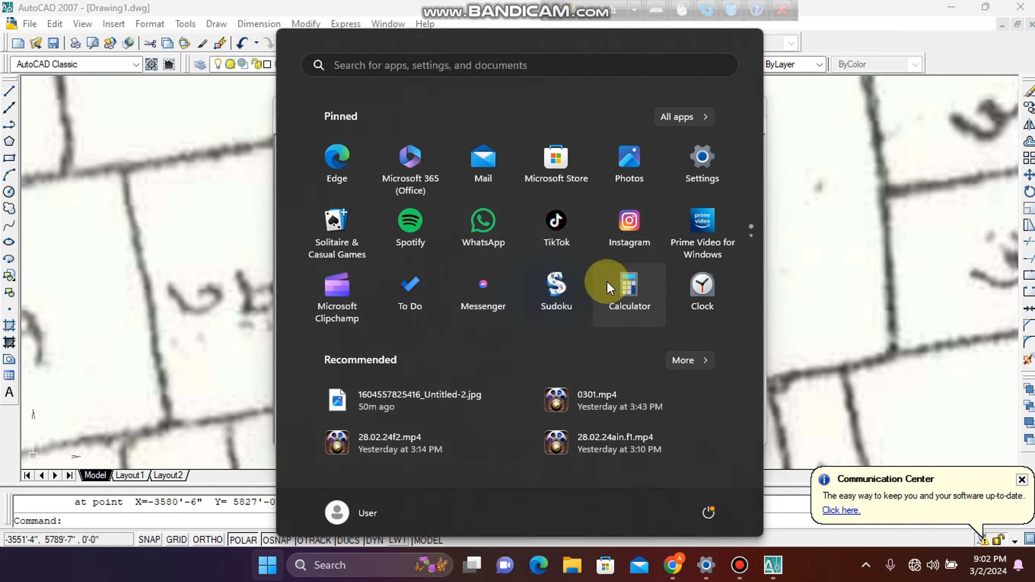
click(635, 283)
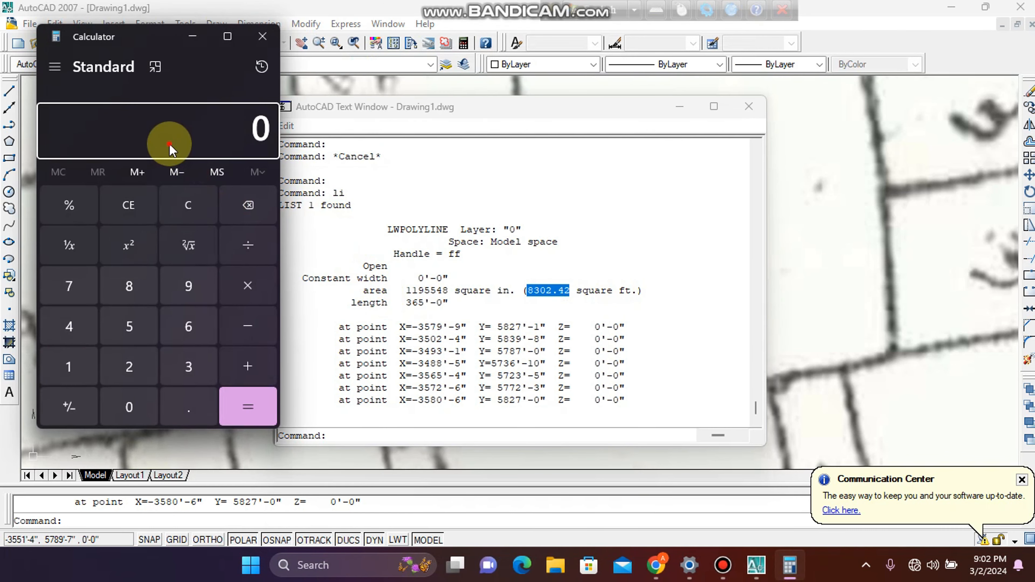
click(176, 129)
click(217, 126)
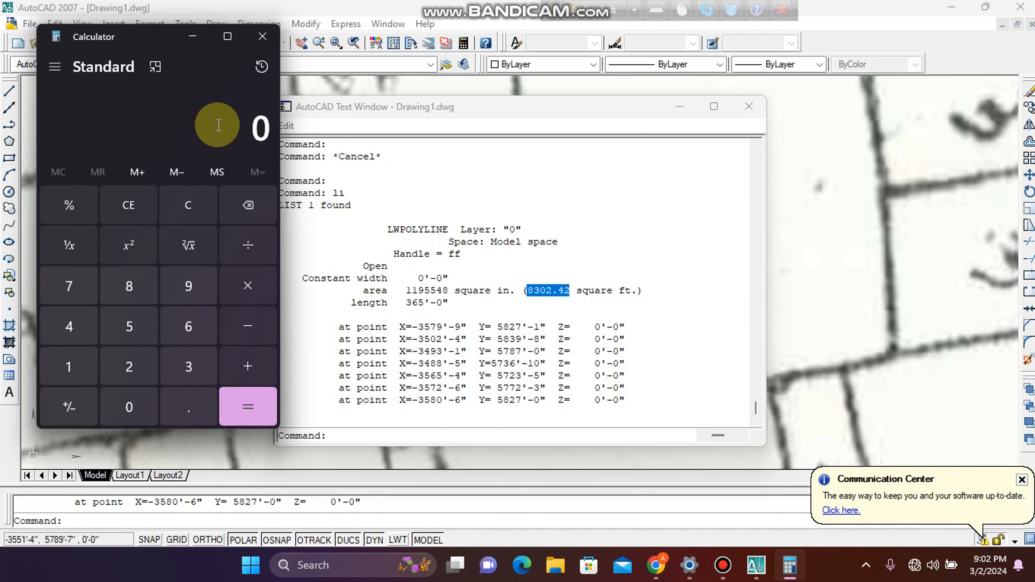
key(ctrl+v)
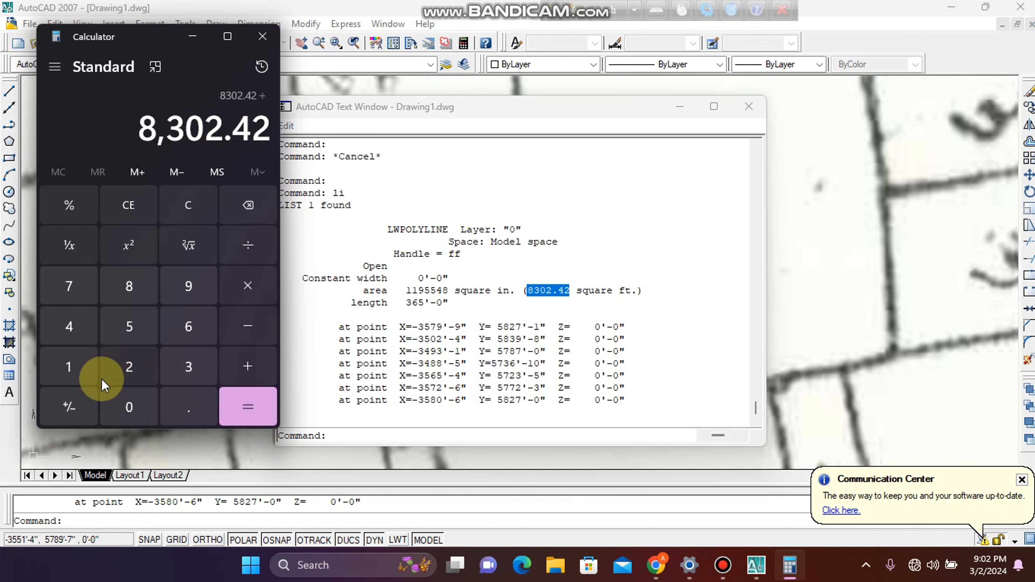
- Divide the pasted square-foot area by 435.6 to convert it to decimals of land
click(61, 342)
click(188, 365)
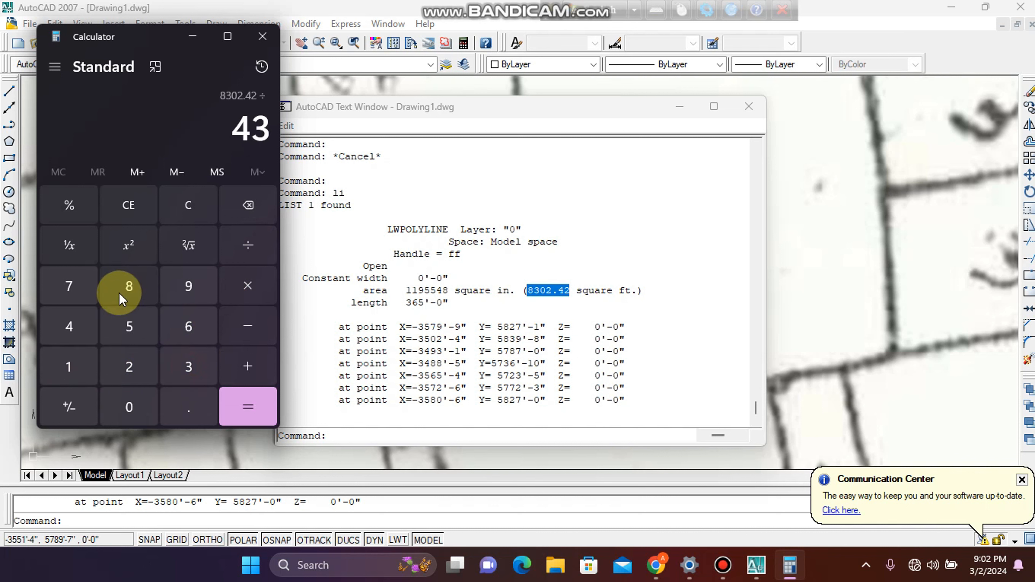
click(128, 324)
click(187, 405)
click(188, 324)
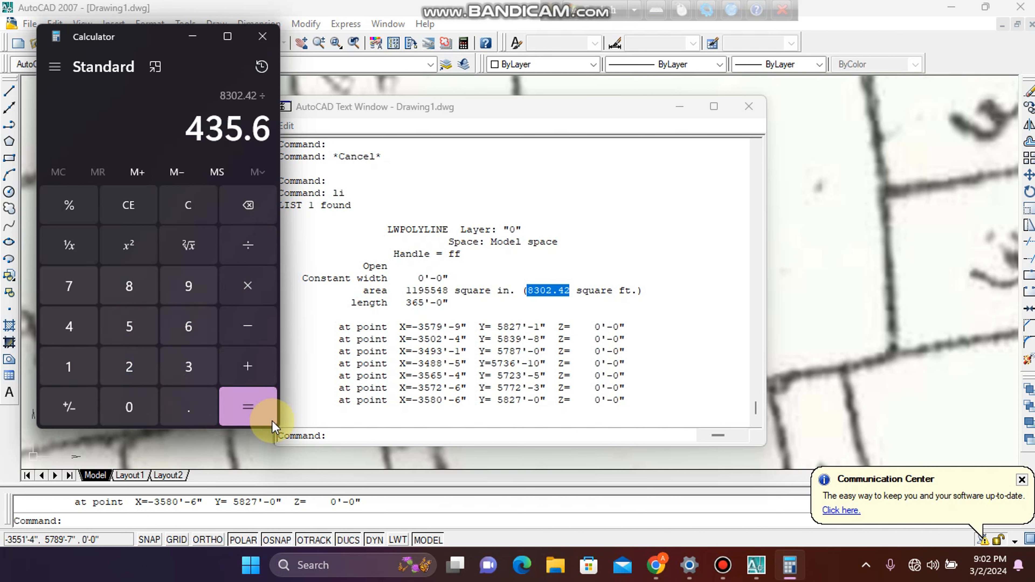
click(257, 409)
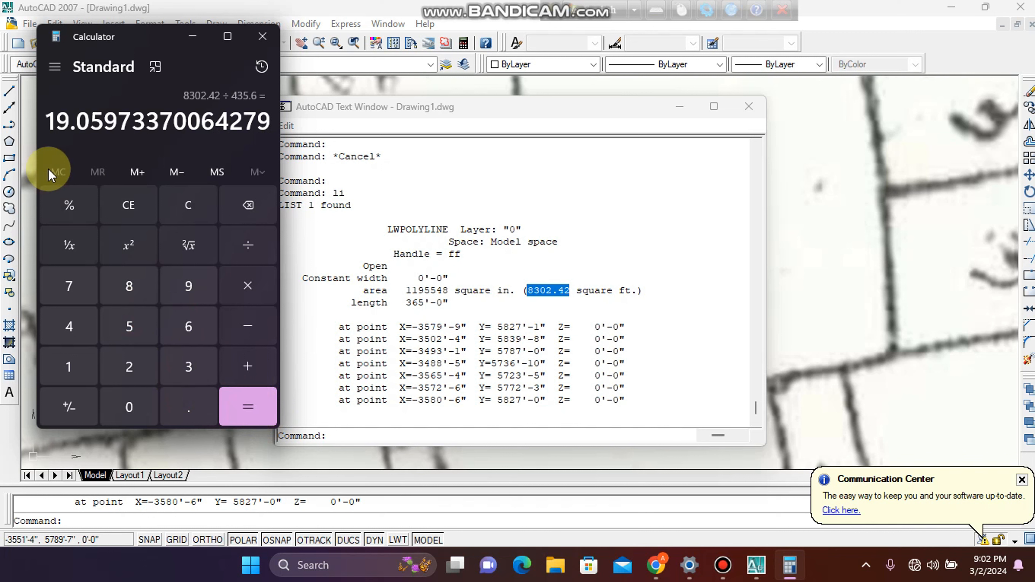